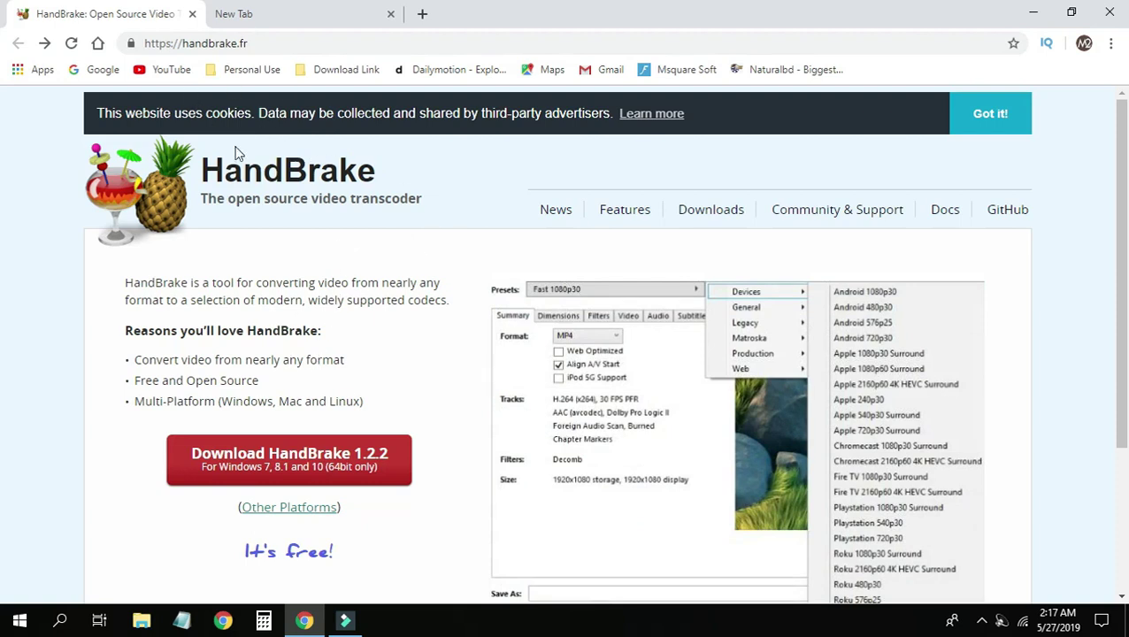
# Review the HandBrake 1.2.2 download page at handbrake.fr, then minimize the browser and locate the HandBrake shortcut on the desktop.
pyautogui.click(271, 45)
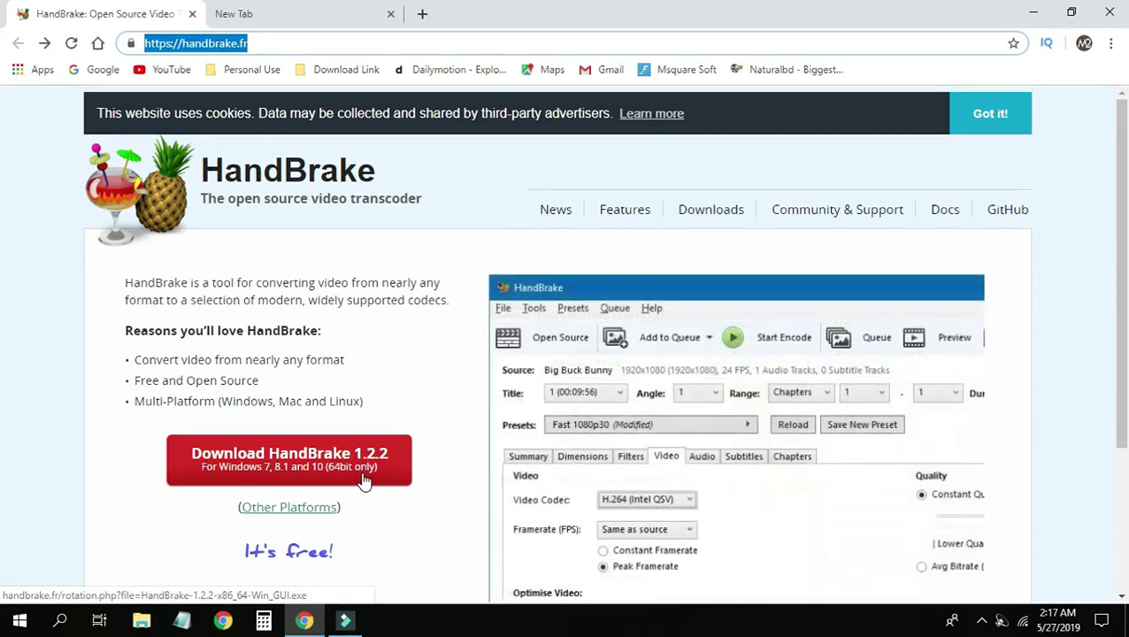
pyautogui.scroll(-1, 390, 479)
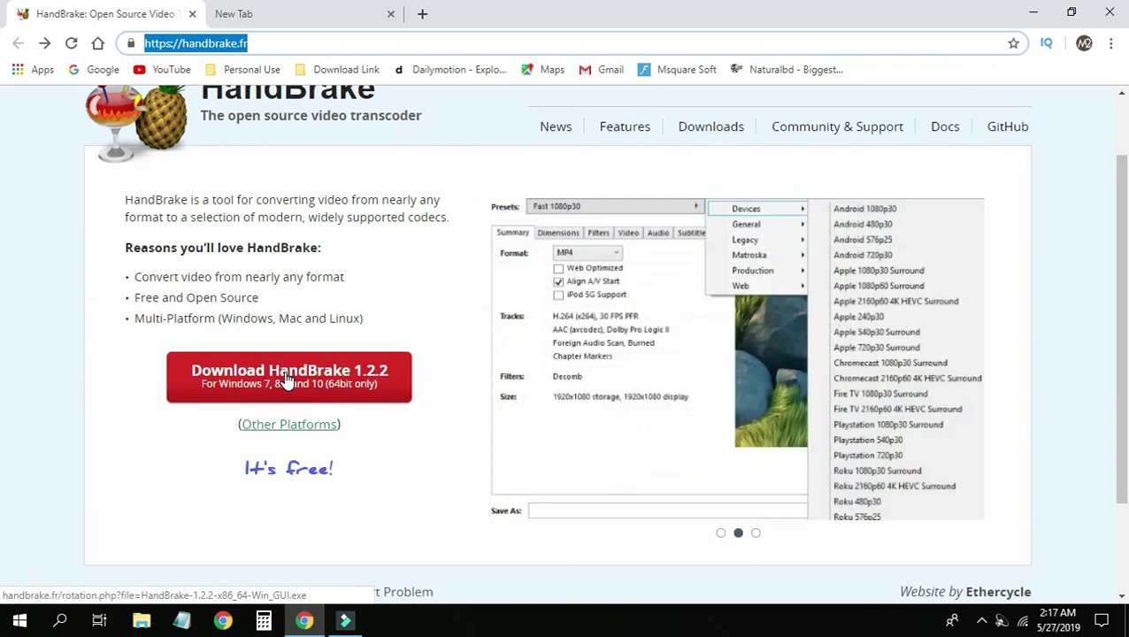
pyautogui.click(1033, 12)
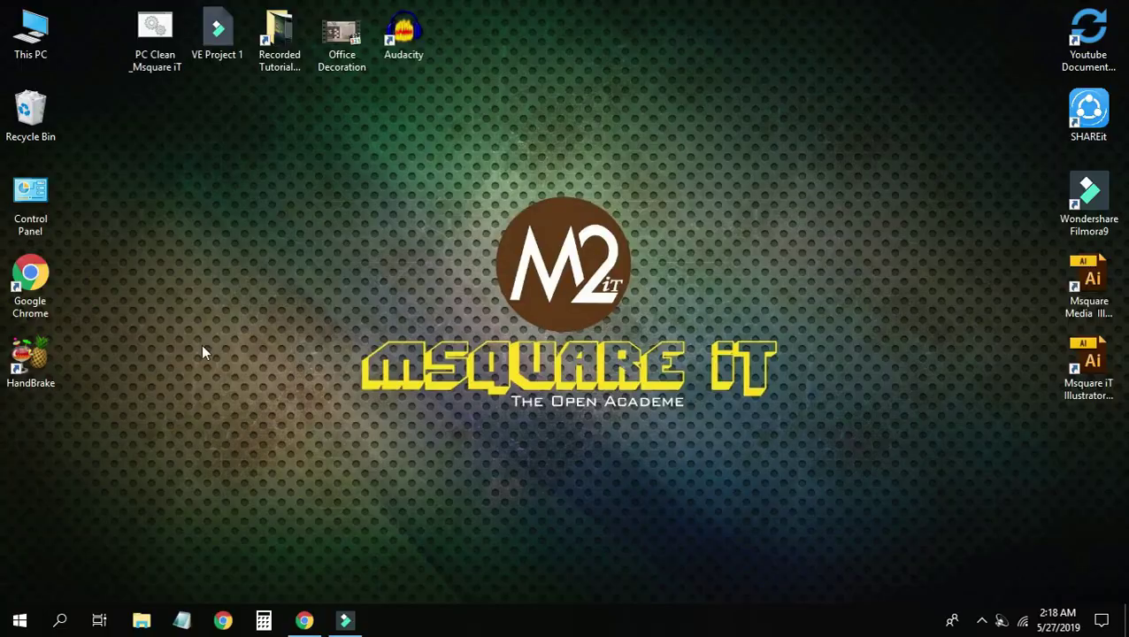
pyautogui.click(37, 366)
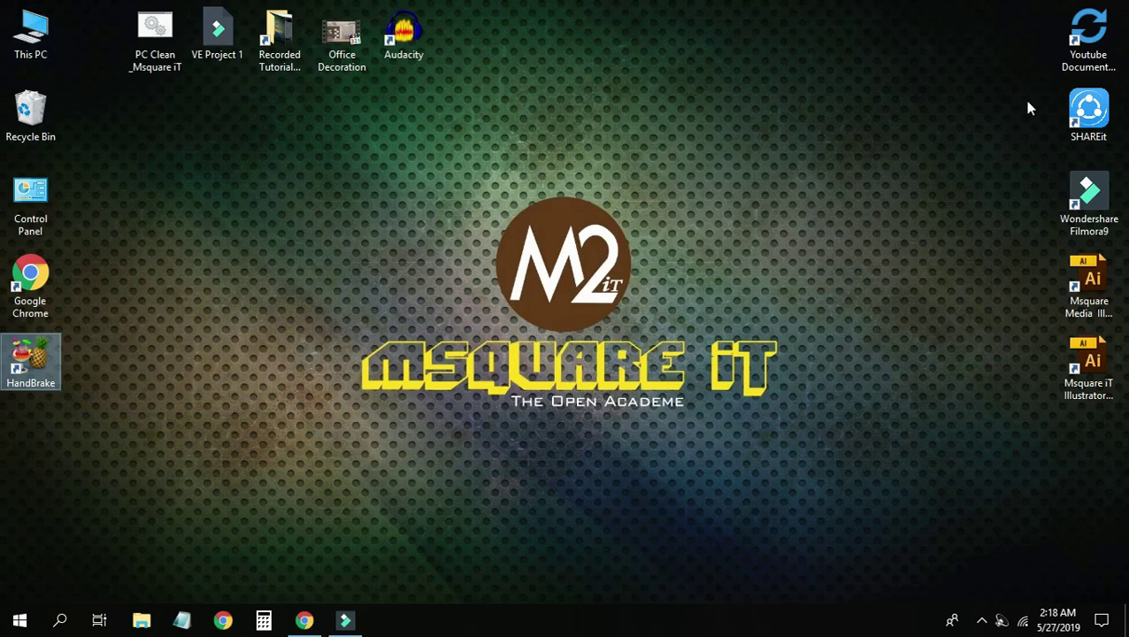
# Open the "Filmora 9 and Pro Download and install Free 2019" folder under Youtube Documents, Uploded Videos, Msquare iT.
pyautogui.click(1060, 40)
pyautogui.doubleClick(1056, 41)
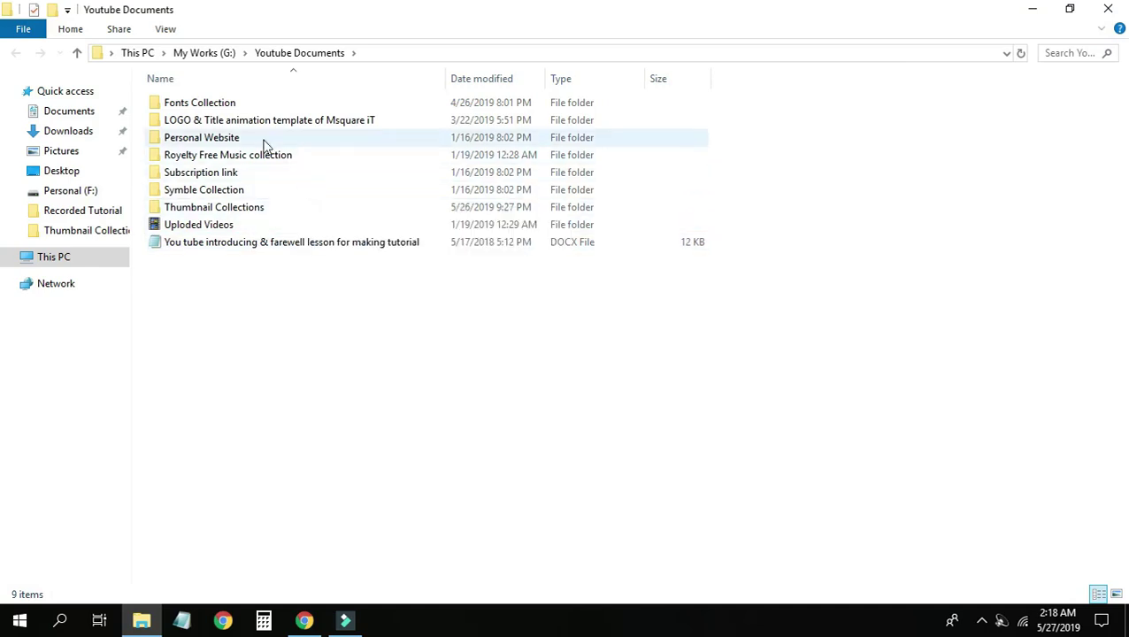
pyautogui.doubleClick(200, 225)
pyautogui.click(196, 105)
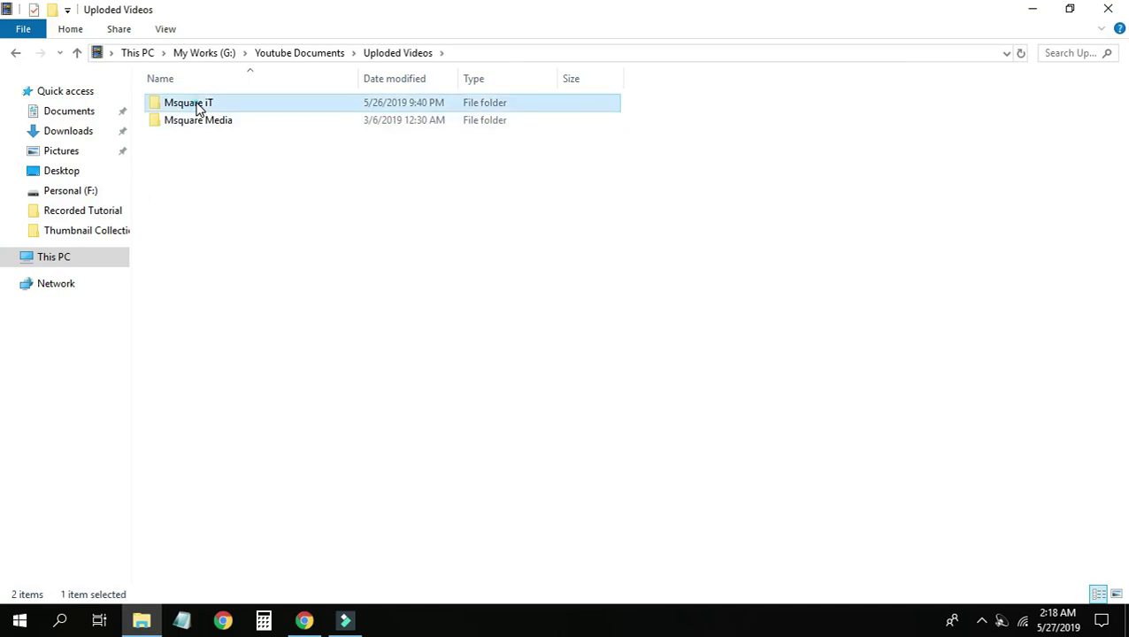
pyautogui.doubleClick(196, 104)
pyautogui.scroll(-3, 328, 433)
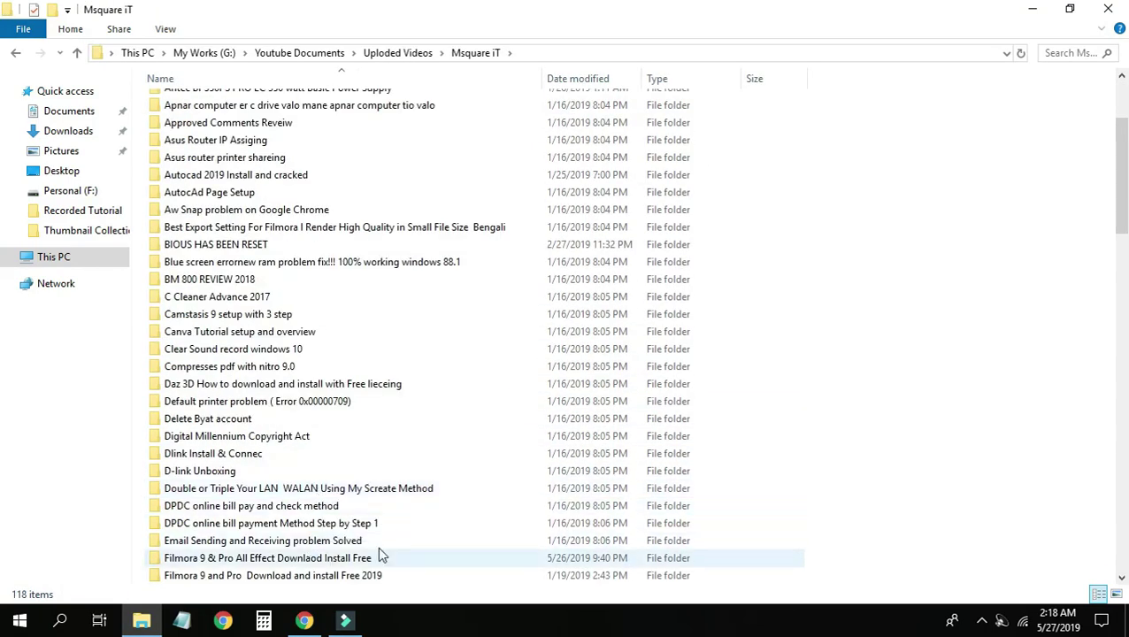
pyautogui.scroll(-2, 352, 565)
pyautogui.click(298, 471)
pyautogui.doubleClick(298, 472)
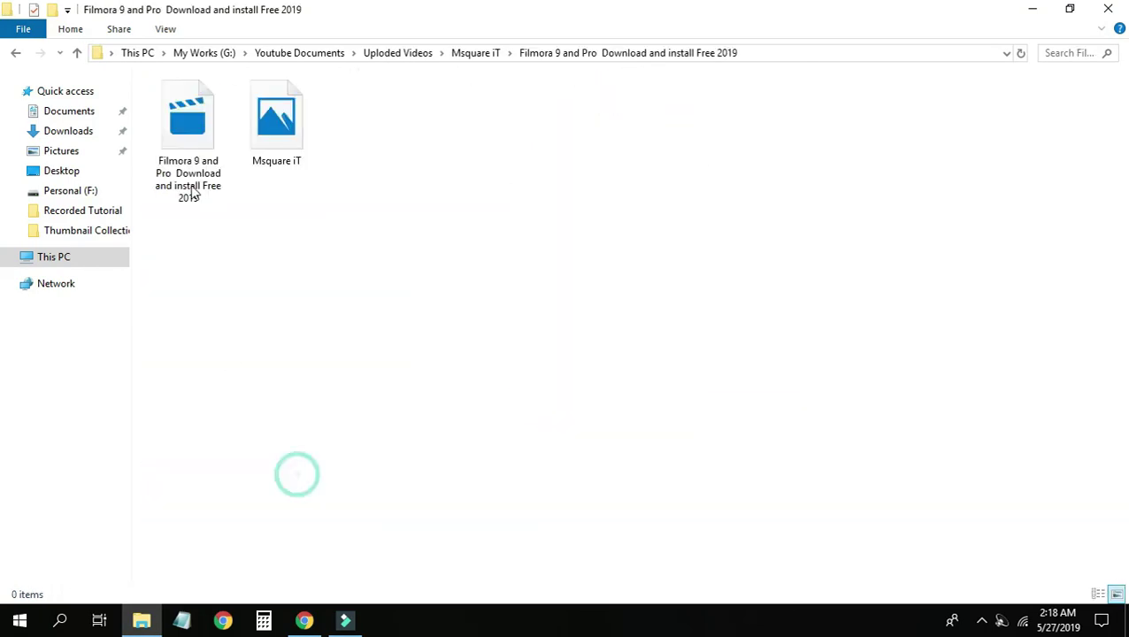
# Copy the "Filmora 9 and Pro Download and install Free 2019" video from its folder to the desktop.
pyautogui.click(194, 152)
pyautogui.rightClick(186, 140)
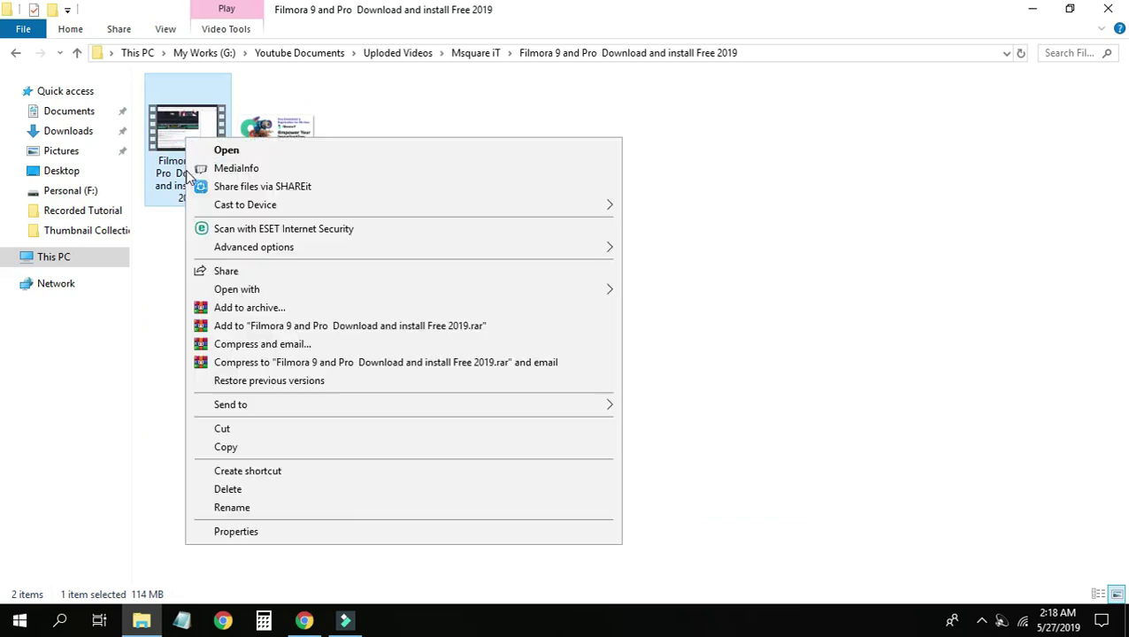
pyautogui.click(224, 447)
pyautogui.click(1112, 10)
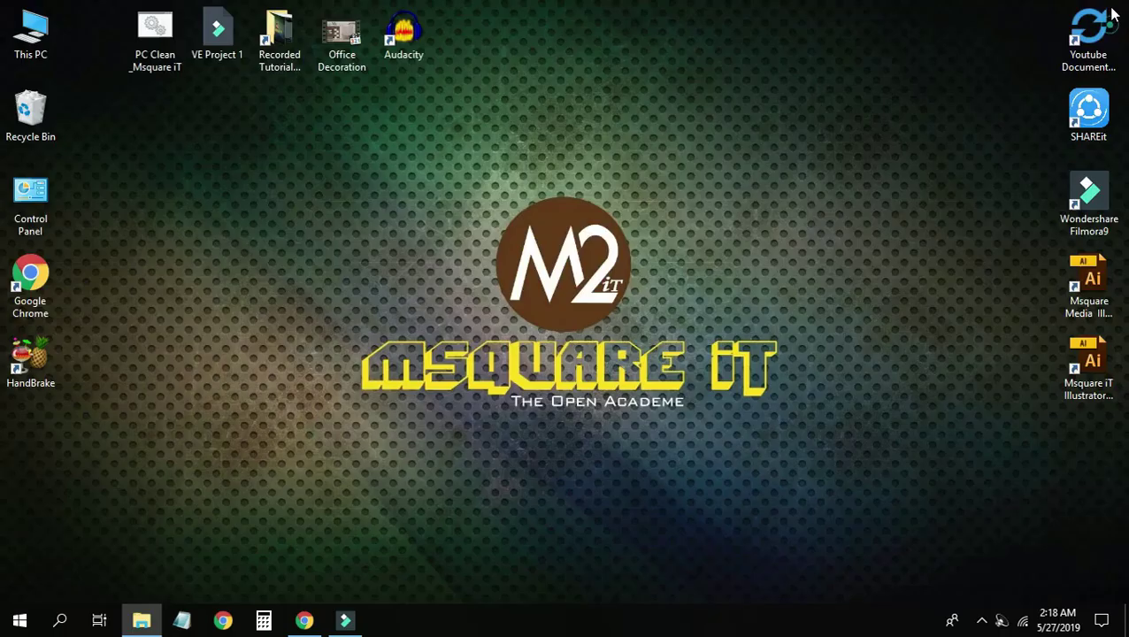
pyautogui.rightClick(449, 118)
pyautogui.click(499, 215)
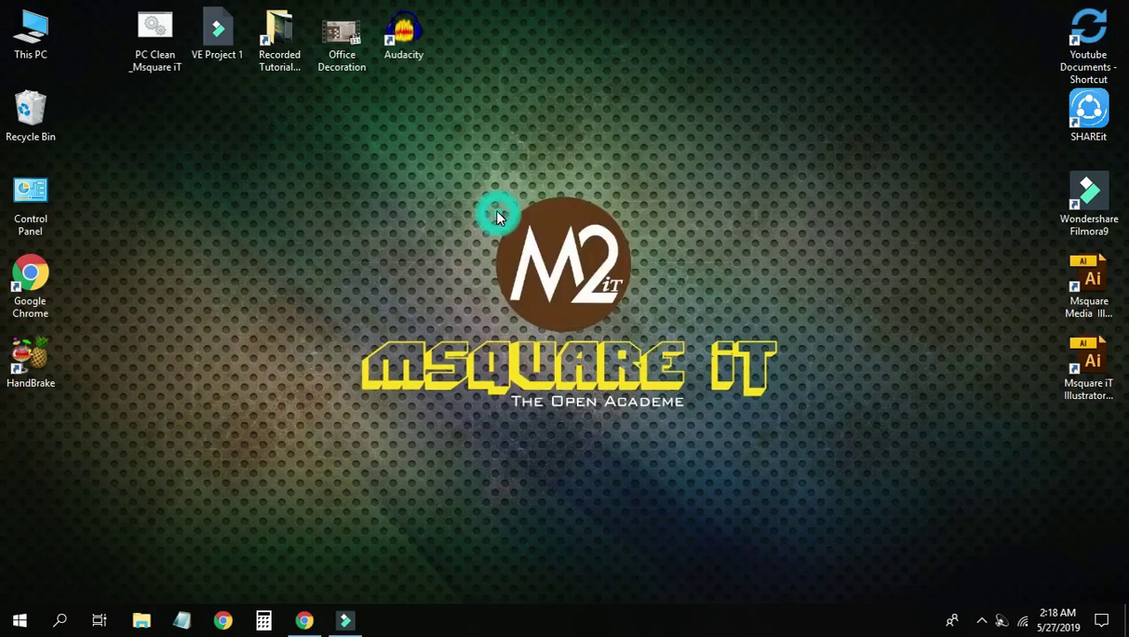
# Examine the copied video's file properties for its type, size, frame dimensions and frame rate, and close them without changes.
pyautogui.doubleClick(466, 32)
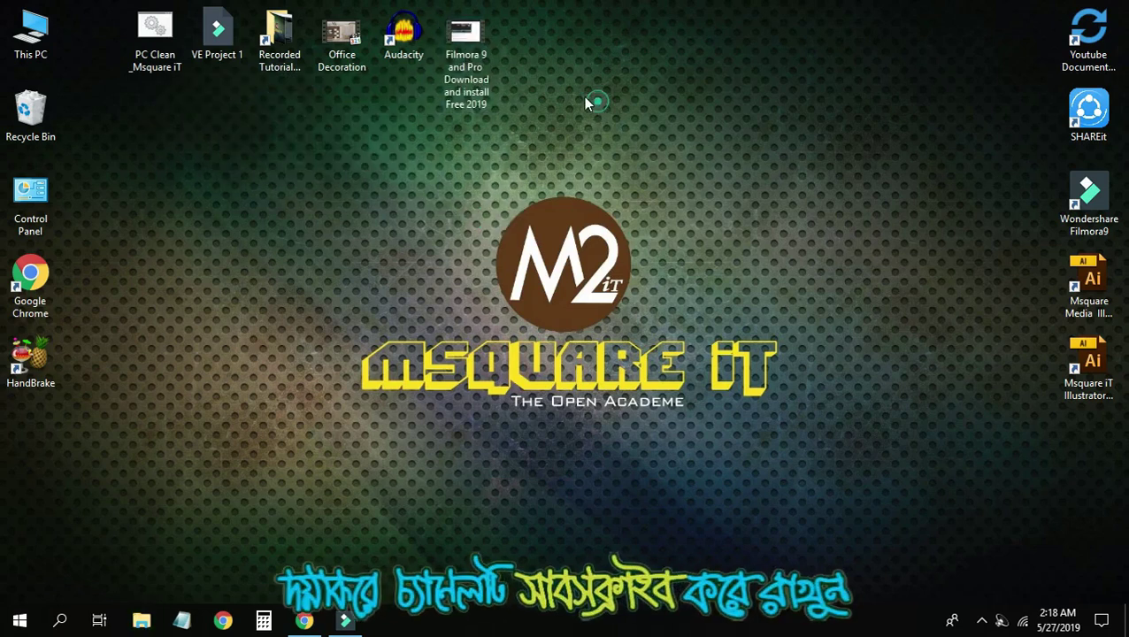
pyautogui.rightClick(472, 55)
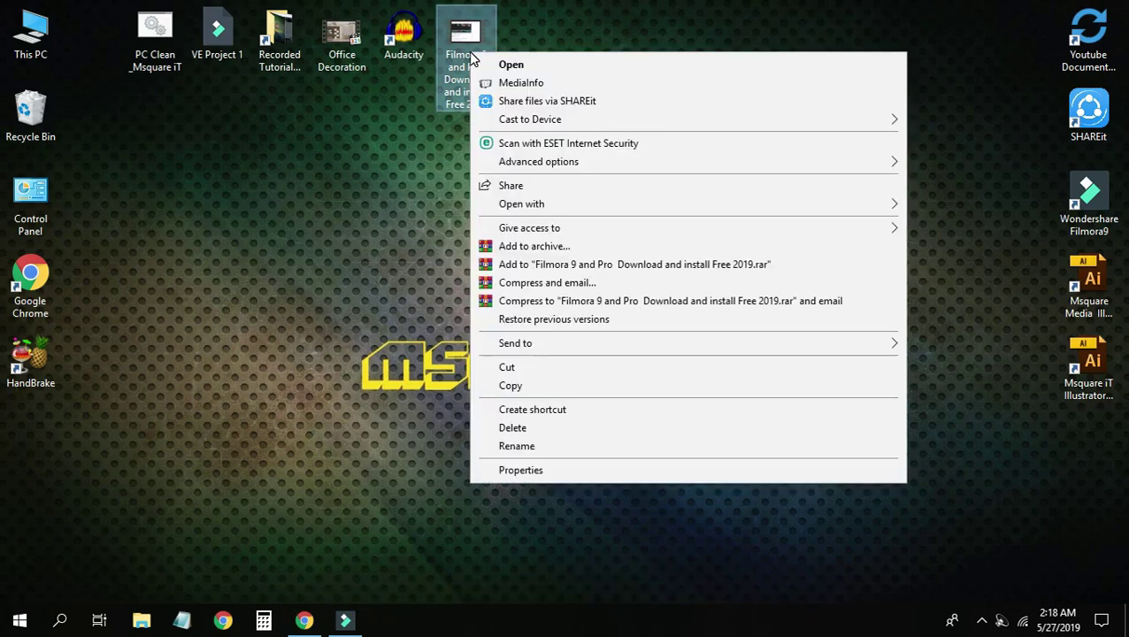
pyautogui.click(523, 471)
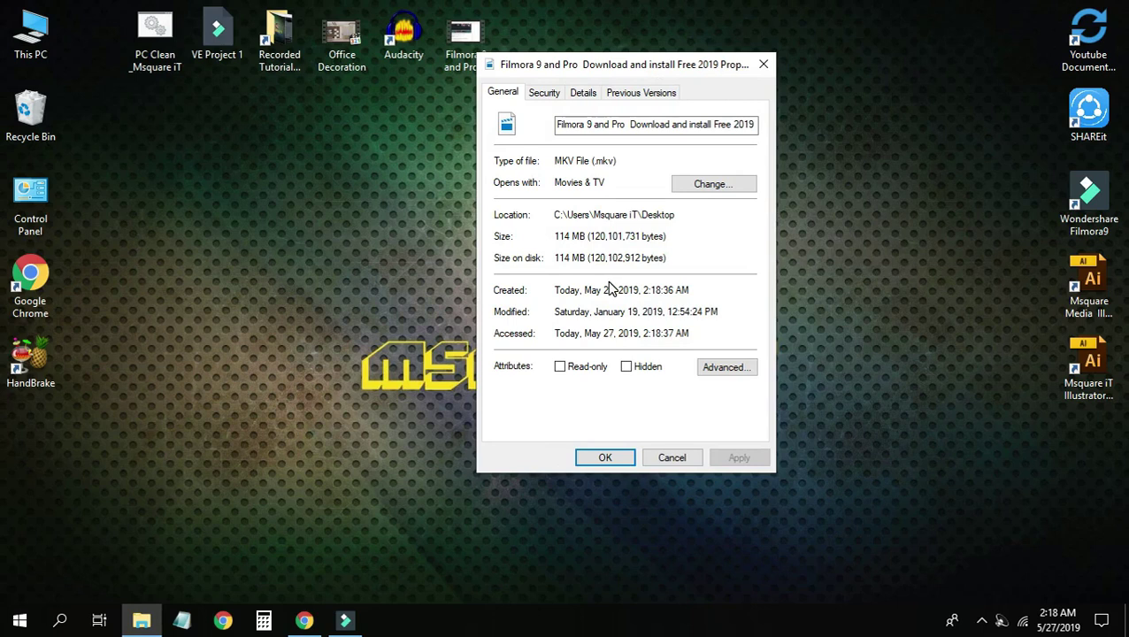
pyautogui.click(588, 94)
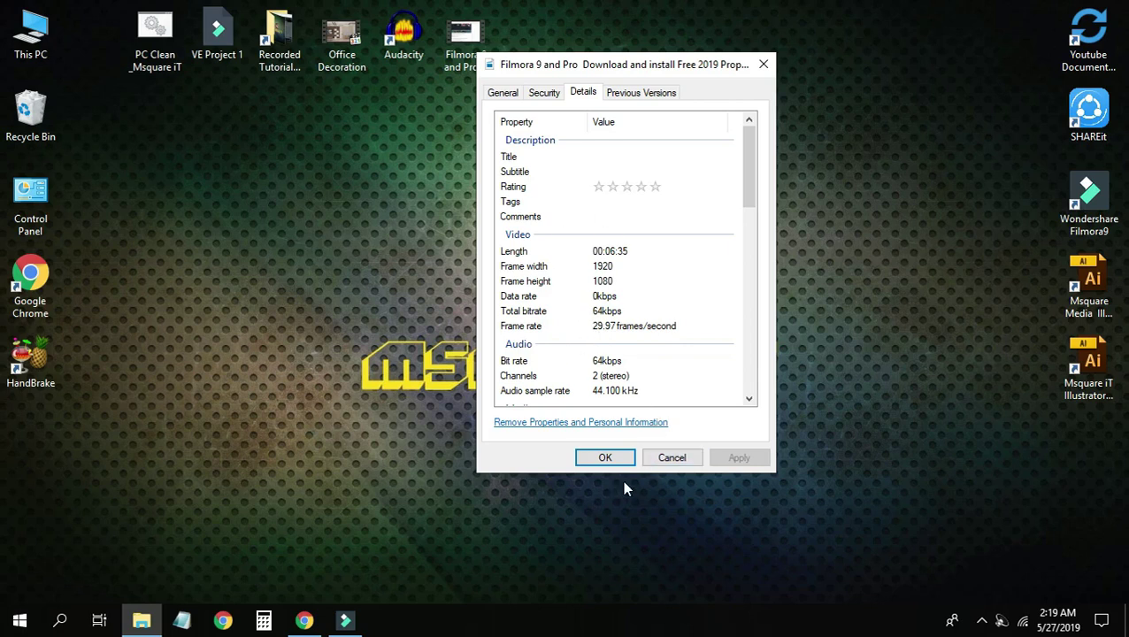
pyautogui.click(672, 459)
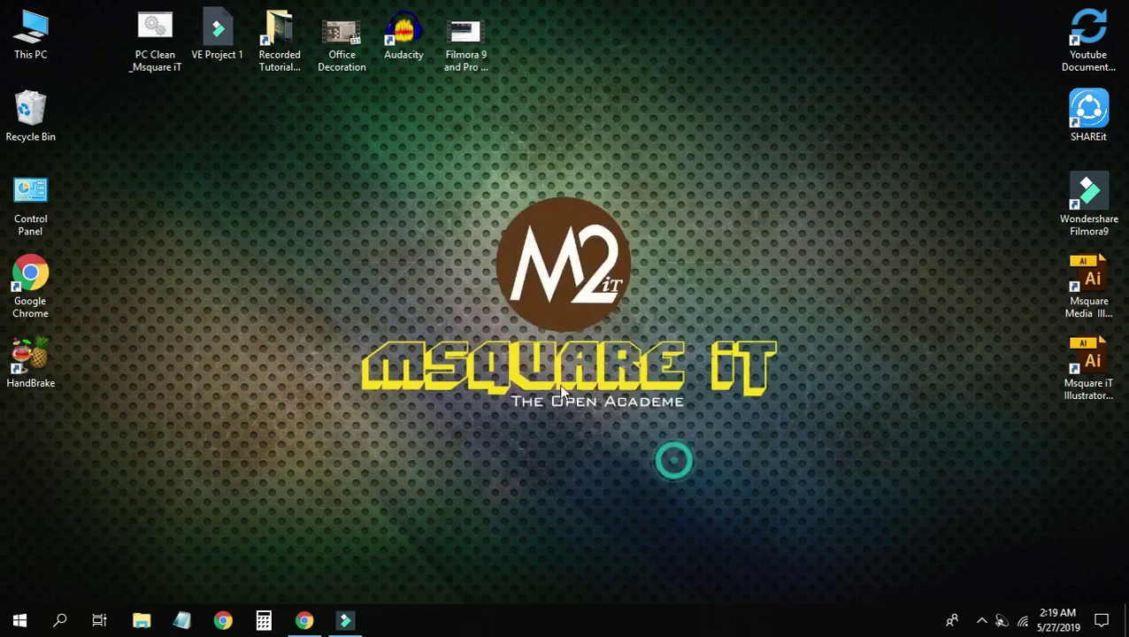
# Launch HandBrake and load the "Filmora 9 and Pro" video from the desktop as the source.
pyautogui.rightClick(445, 201)
pyautogui.click(486, 274)
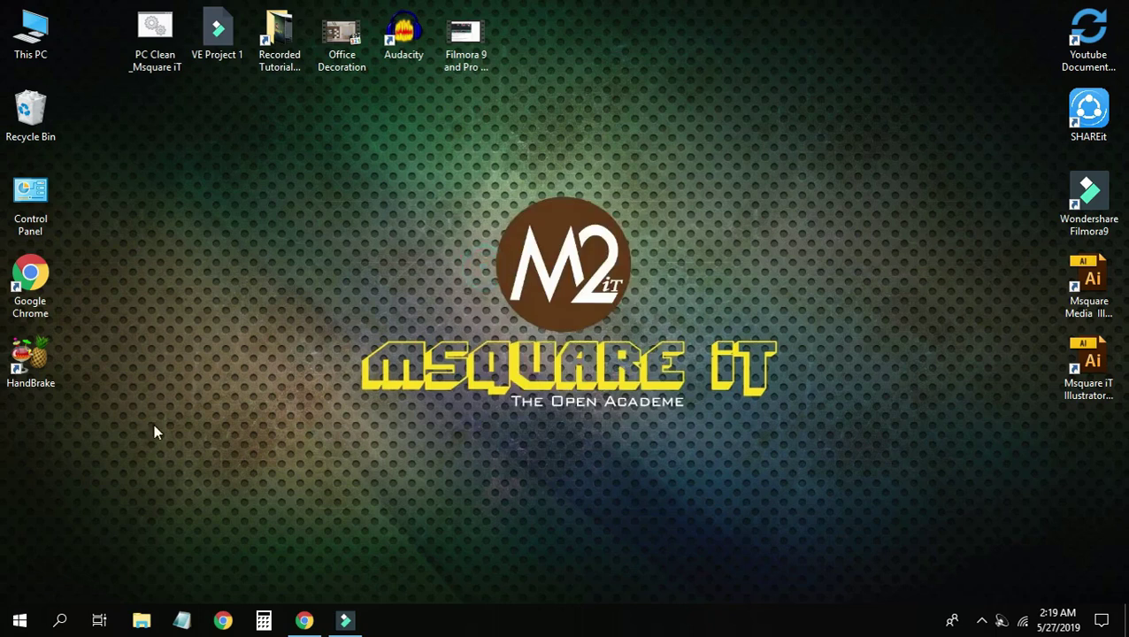
pyautogui.click(33, 355)
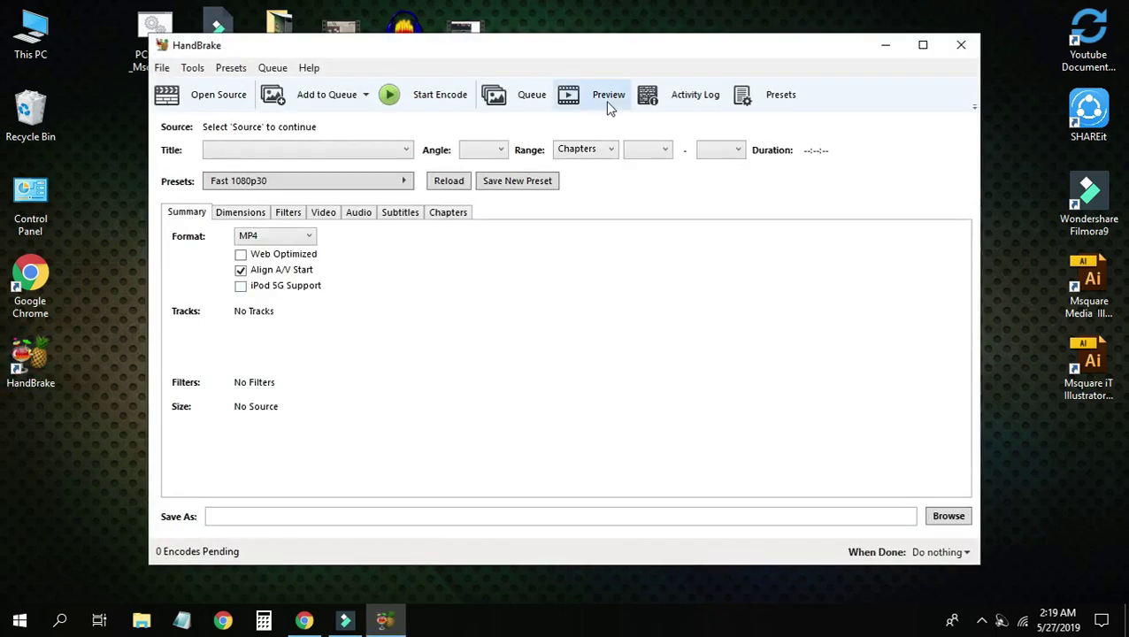
pyautogui.moveTo(562, 48); pyautogui.dragTo(574, 126)
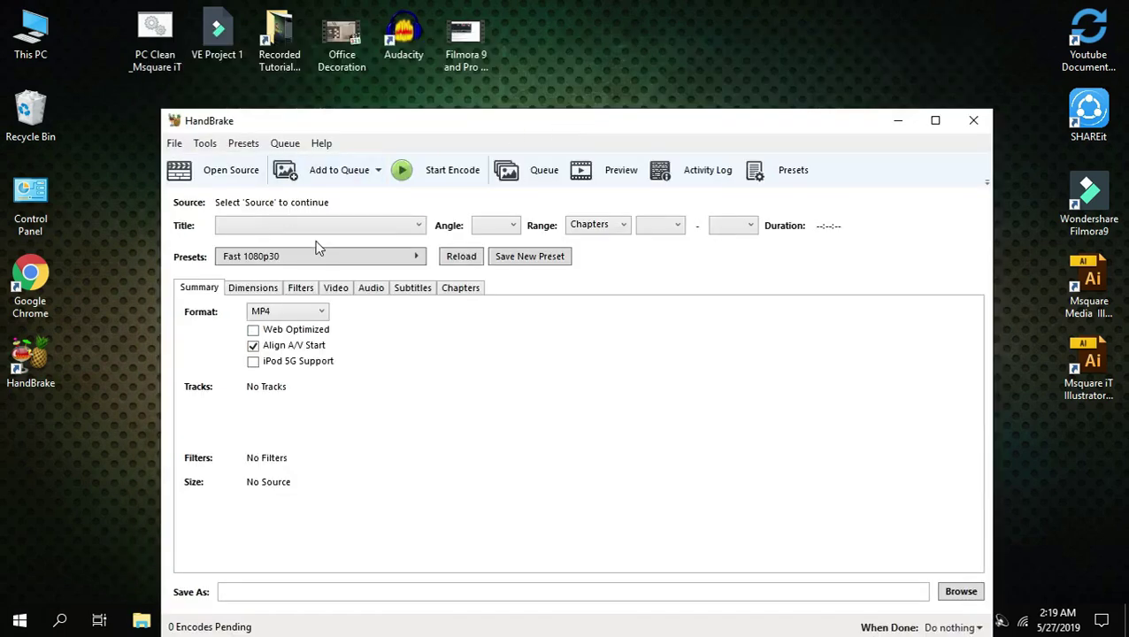
pyautogui.click(230, 171)
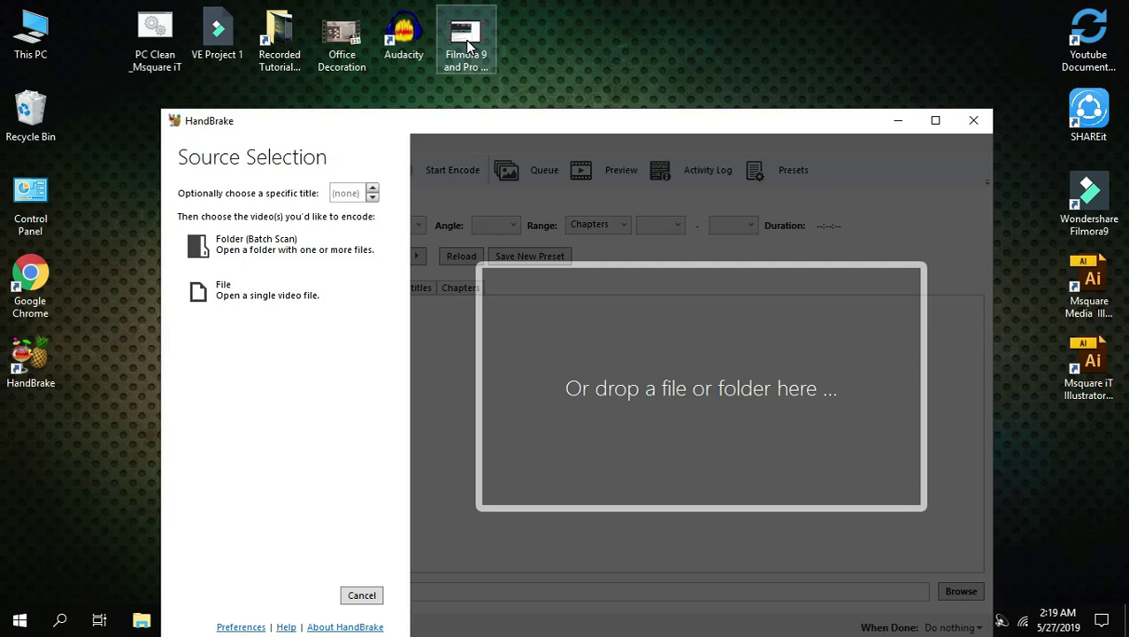
pyautogui.moveTo(467, 41); pyautogui.dragTo(646, 386)
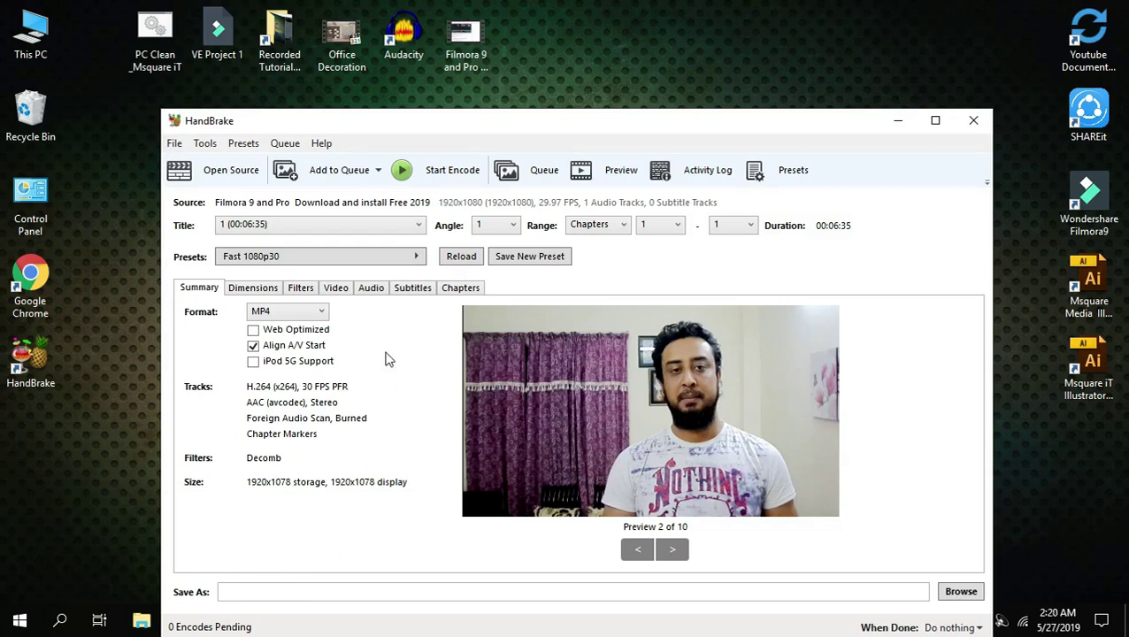
pyautogui.moveTo(472, 122); pyautogui.dragTo(473, 99)
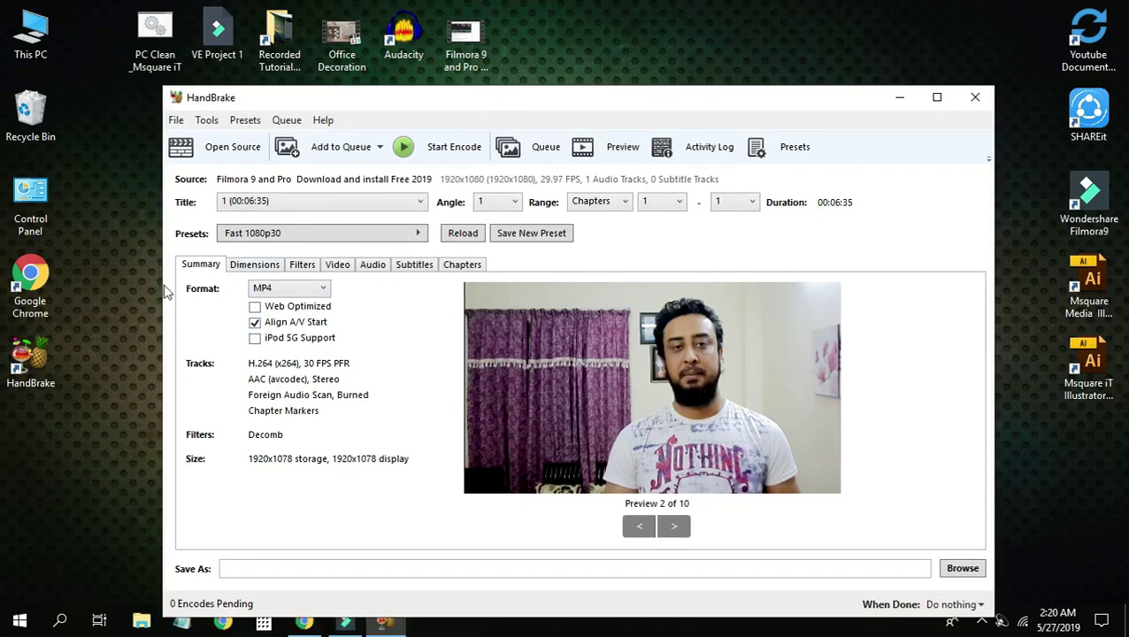
# Choose MP4 as the output format and enable Web Optimized.
pyautogui.click(280, 293)
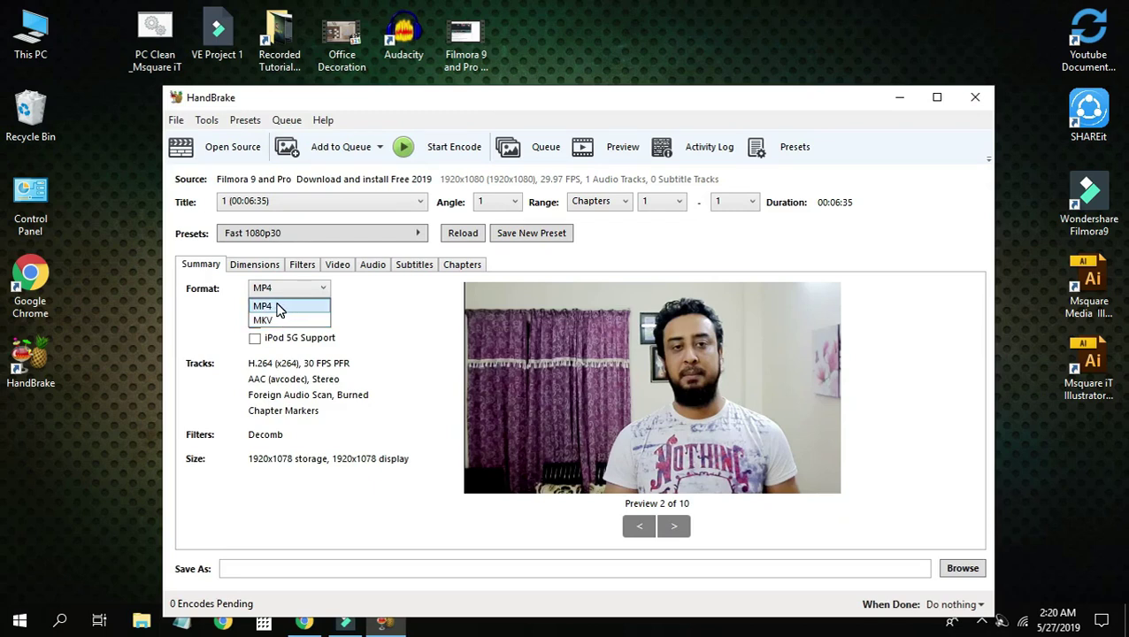
pyautogui.click(279, 308)
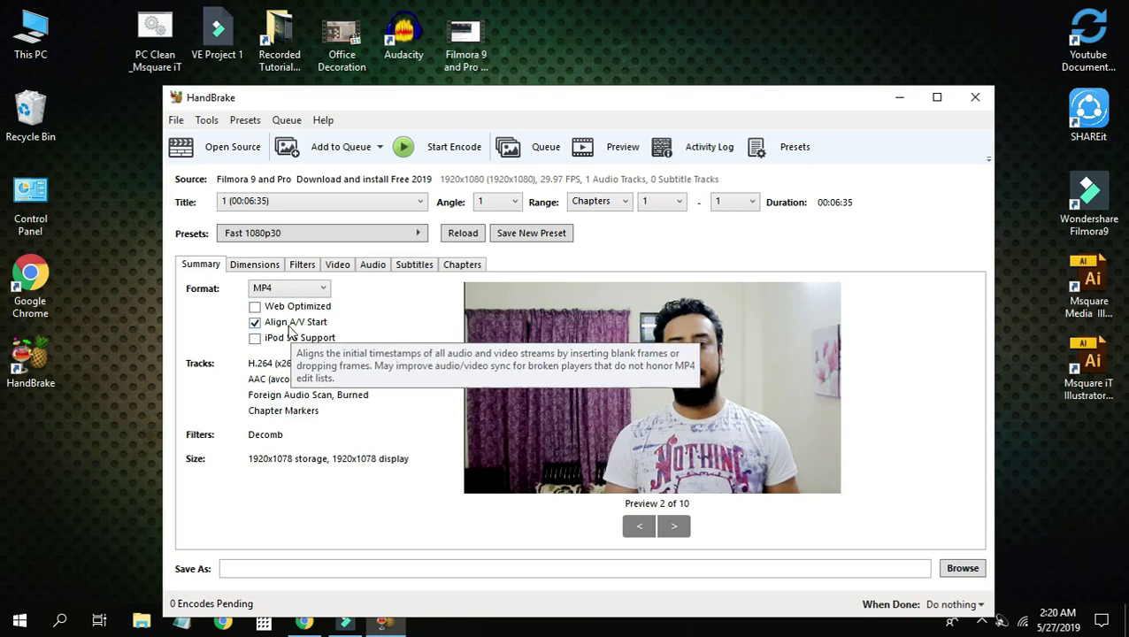
pyautogui.click(255, 308)
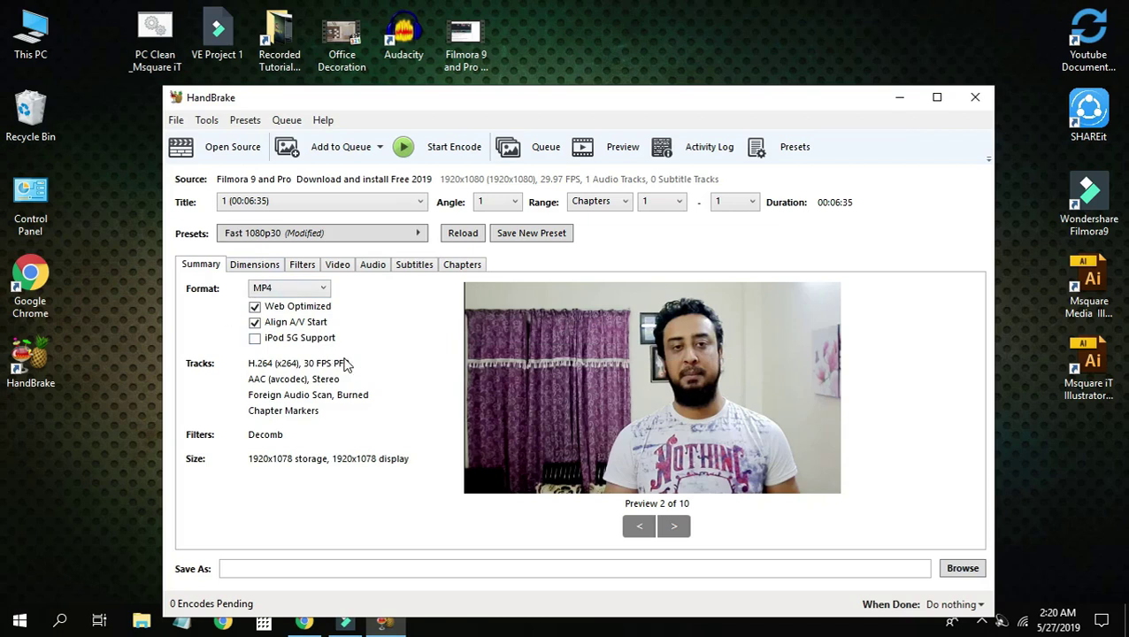
# Switch the output cropping to Custom and set the top crop to 0.
pyautogui.click(256, 265)
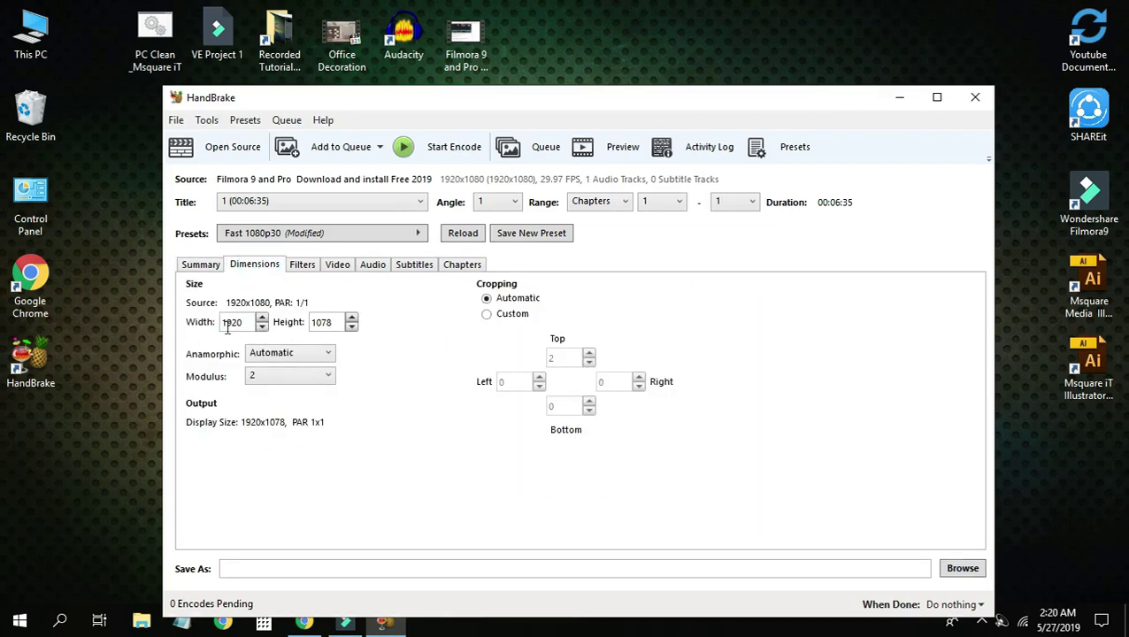
pyautogui.click(518, 316)
pyautogui.doubleClick(559, 357)
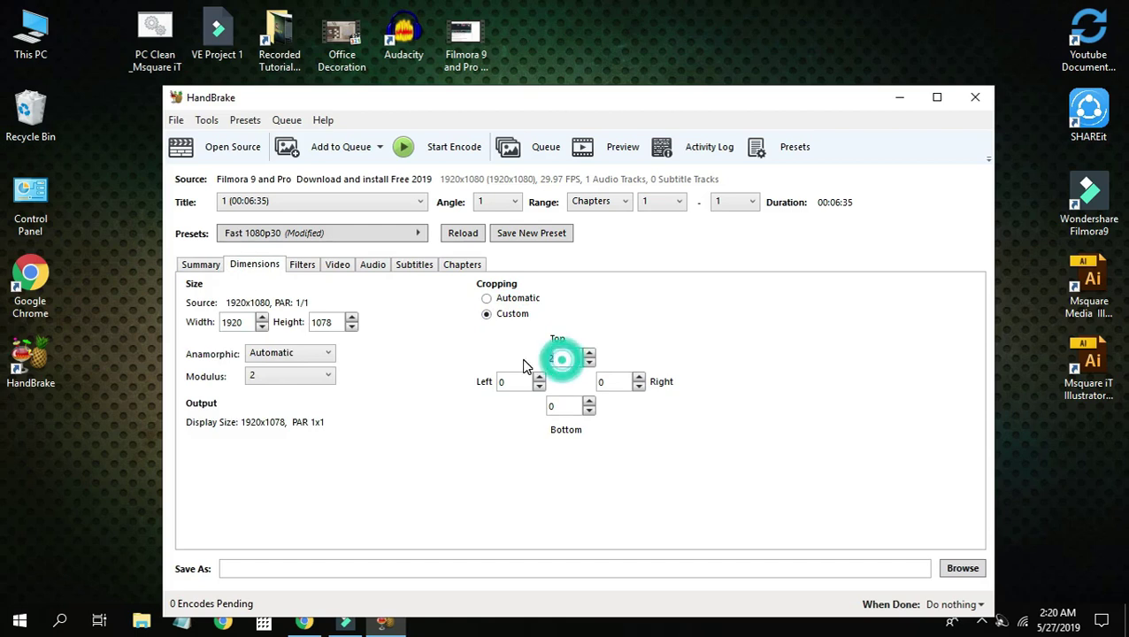
pyautogui.write('0')
pyautogui.click(664, 455)
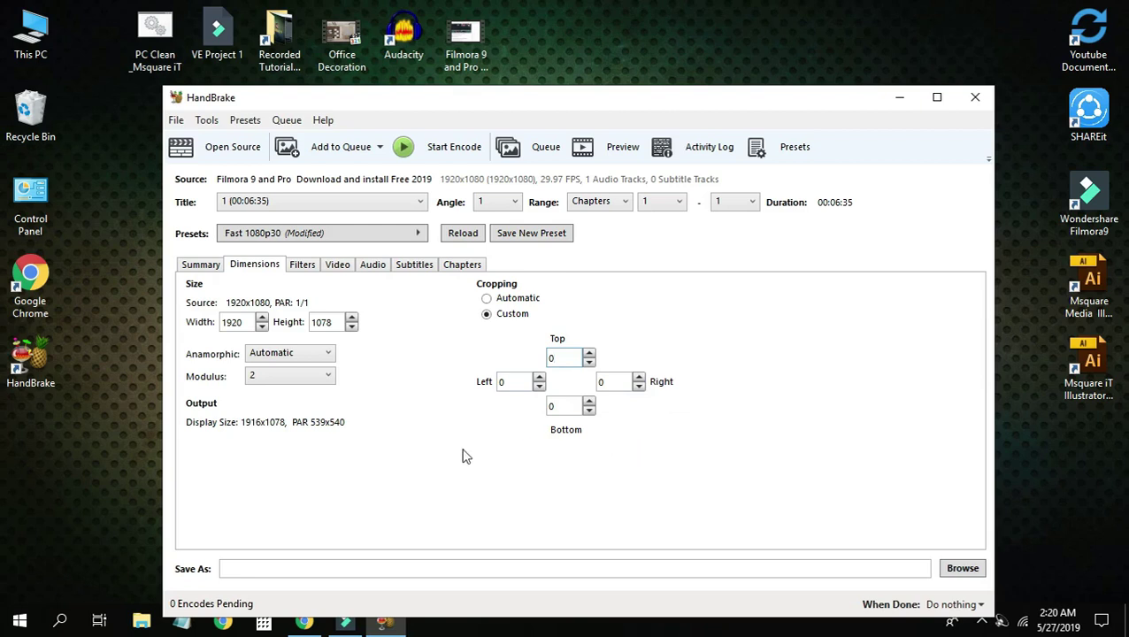
# Check the filter and codec options, keep H.264 (x264), and set the video framerate to 29.97 FPS.
pyautogui.click(306, 265)
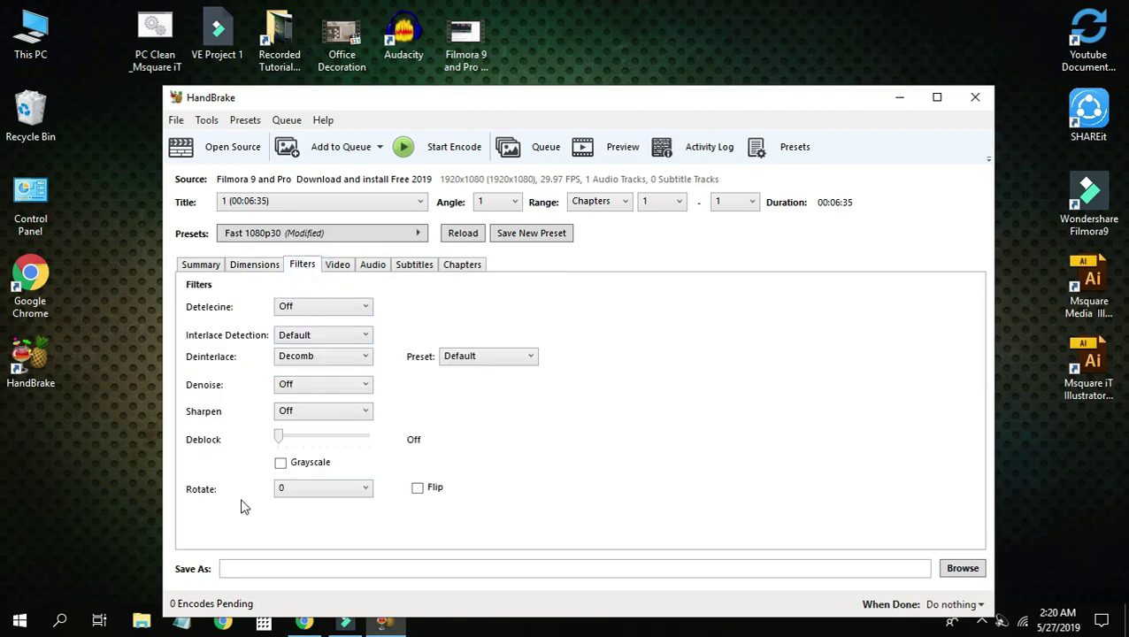
pyautogui.click(340, 267)
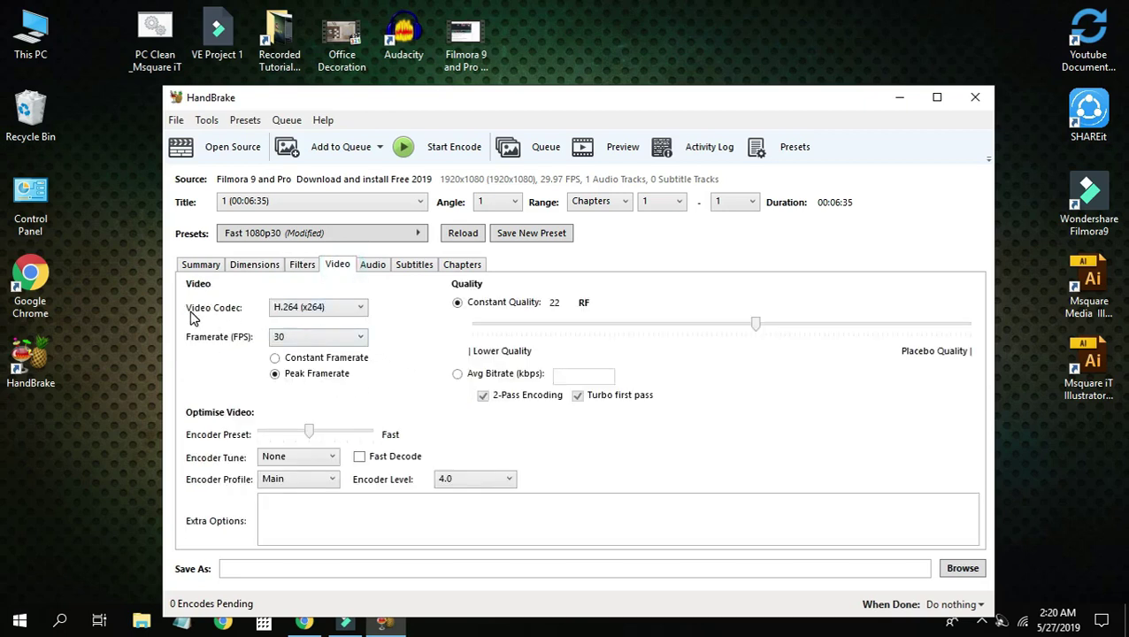
pyautogui.click(319, 308)
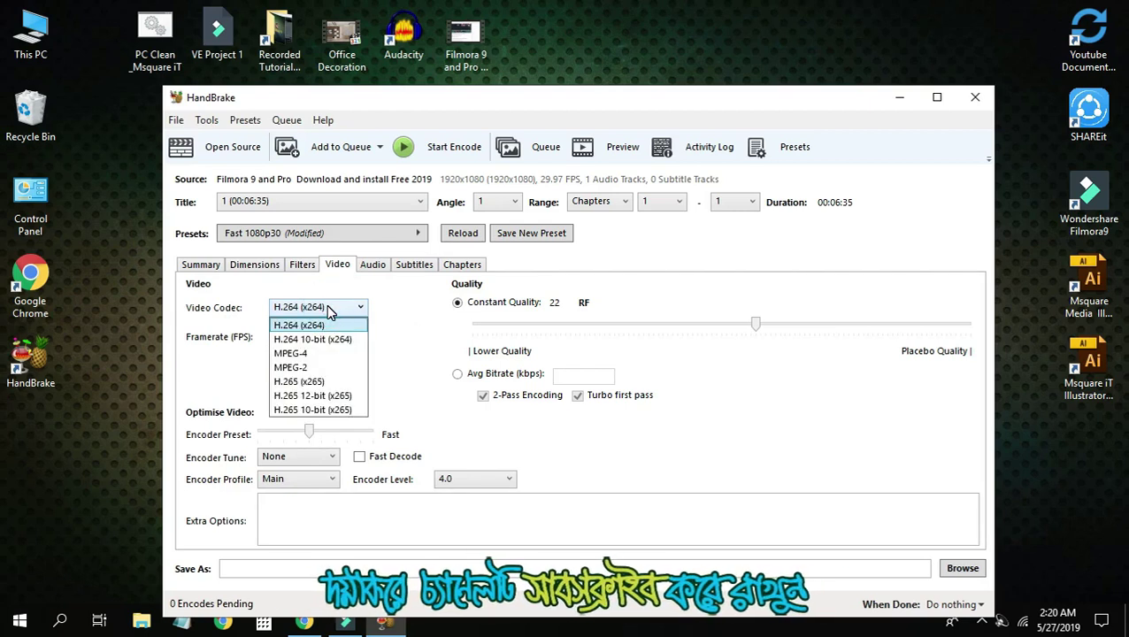
pyautogui.click(329, 312)
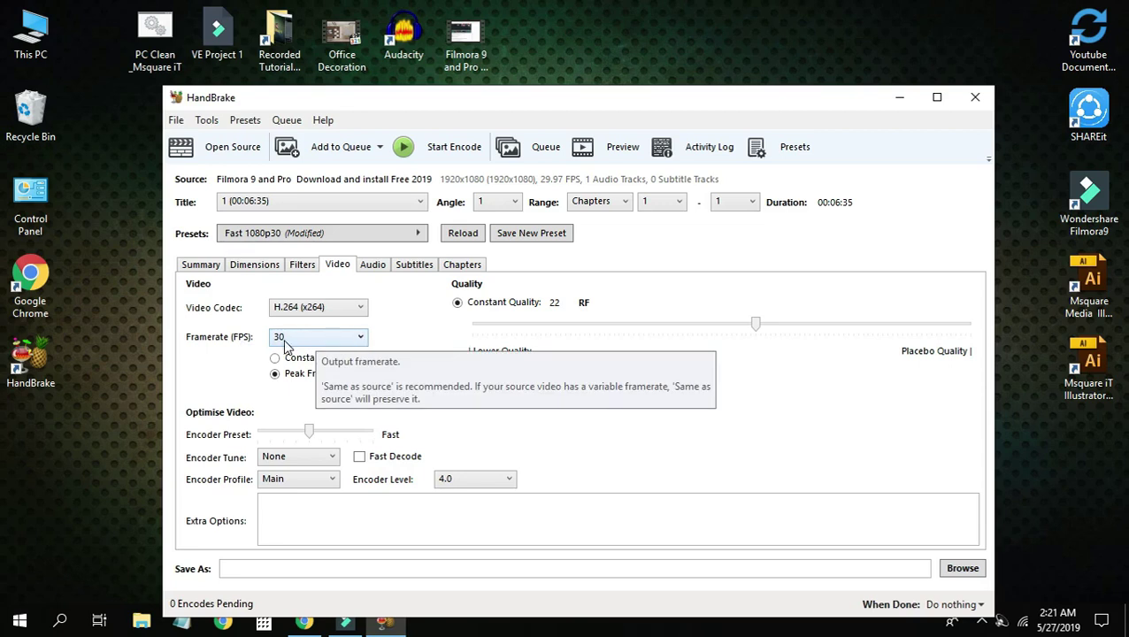
pyautogui.click(336, 342)
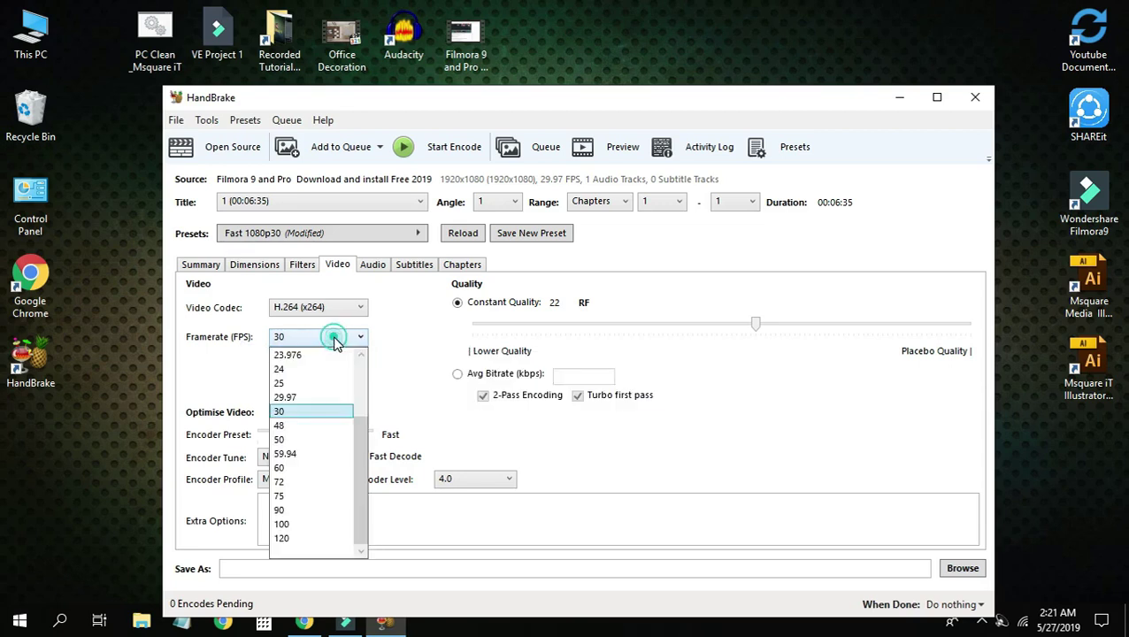
pyautogui.click(303, 399)
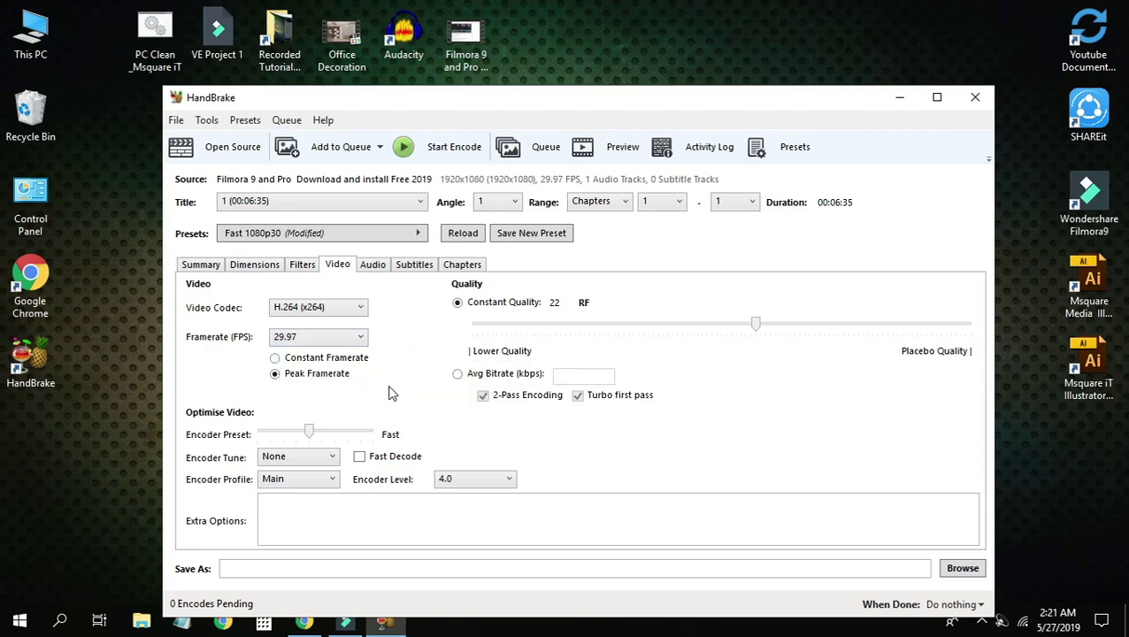
# Review the audio track's bitrate options and set its bitrate to 128.
pyautogui.click(374, 266)
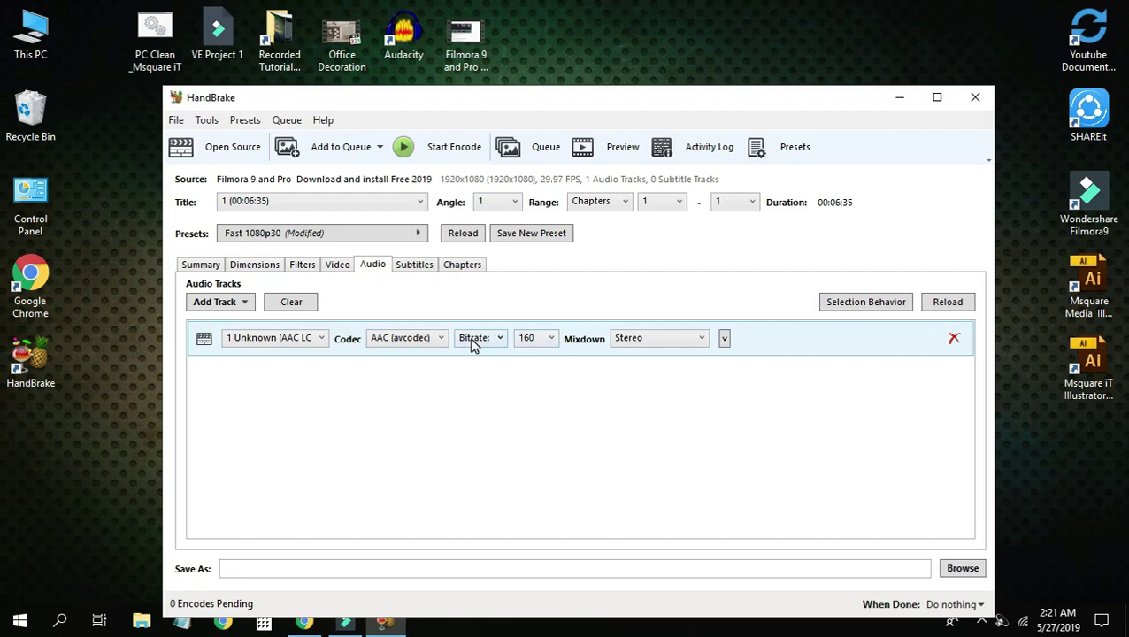
pyautogui.click(500, 339)
pyautogui.click(500, 339)
pyautogui.click(551, 338)
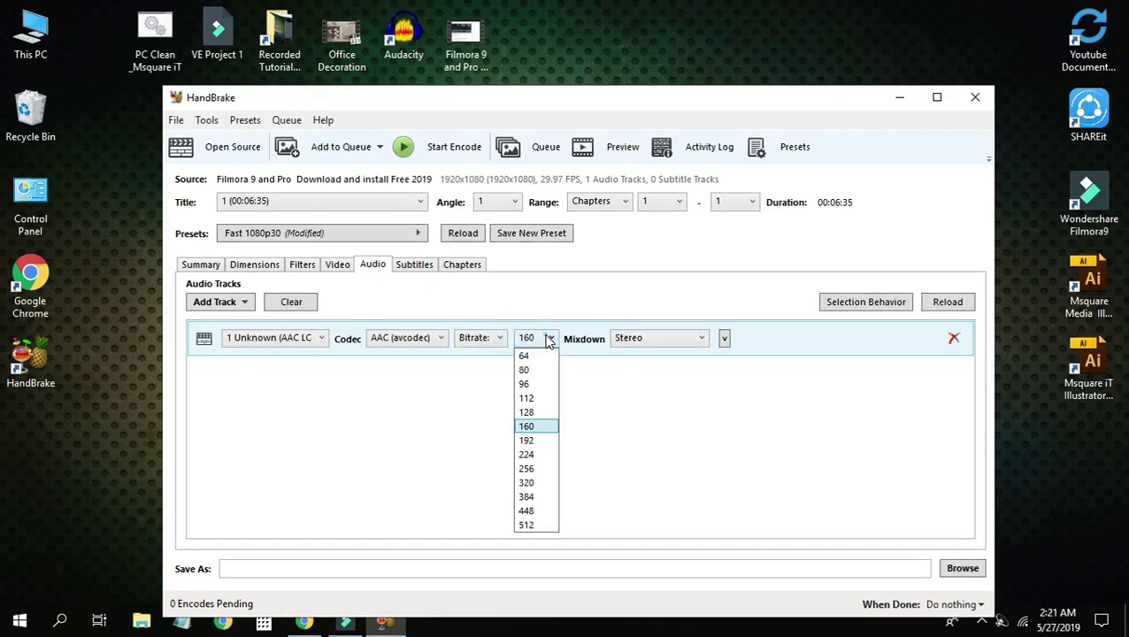
pyautogui.click(537, 412)
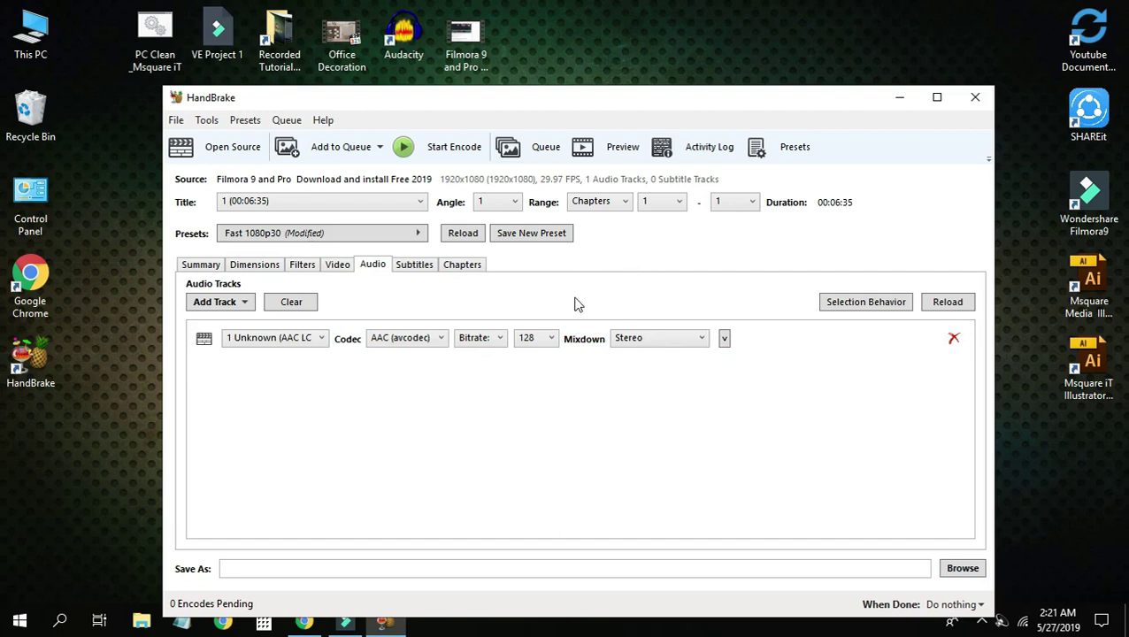
# Review the subtitle and chapter settings, and examine the video's constant quality setting.
pyautogui.click(413, 263)
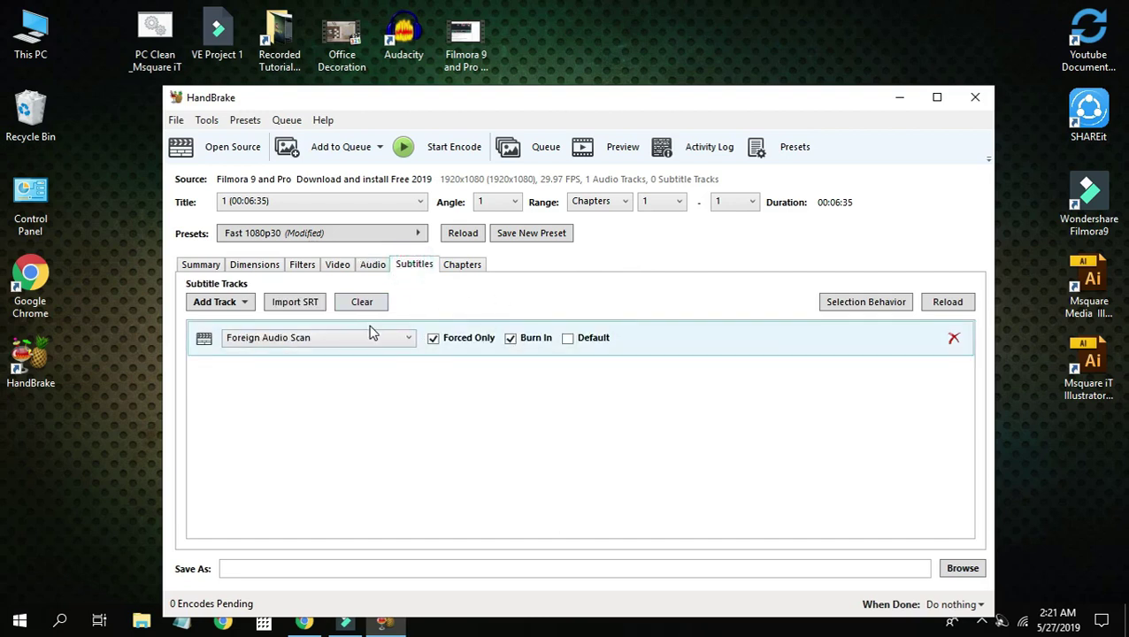
pyautogui.click(464, 266)
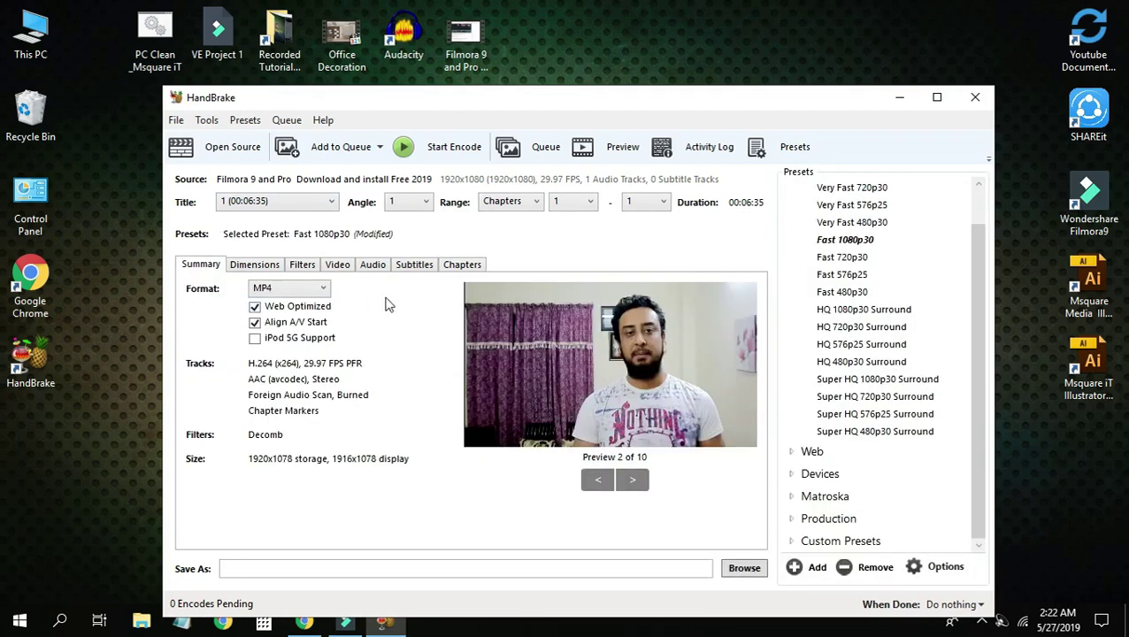
pyautogui.click(338, 265)
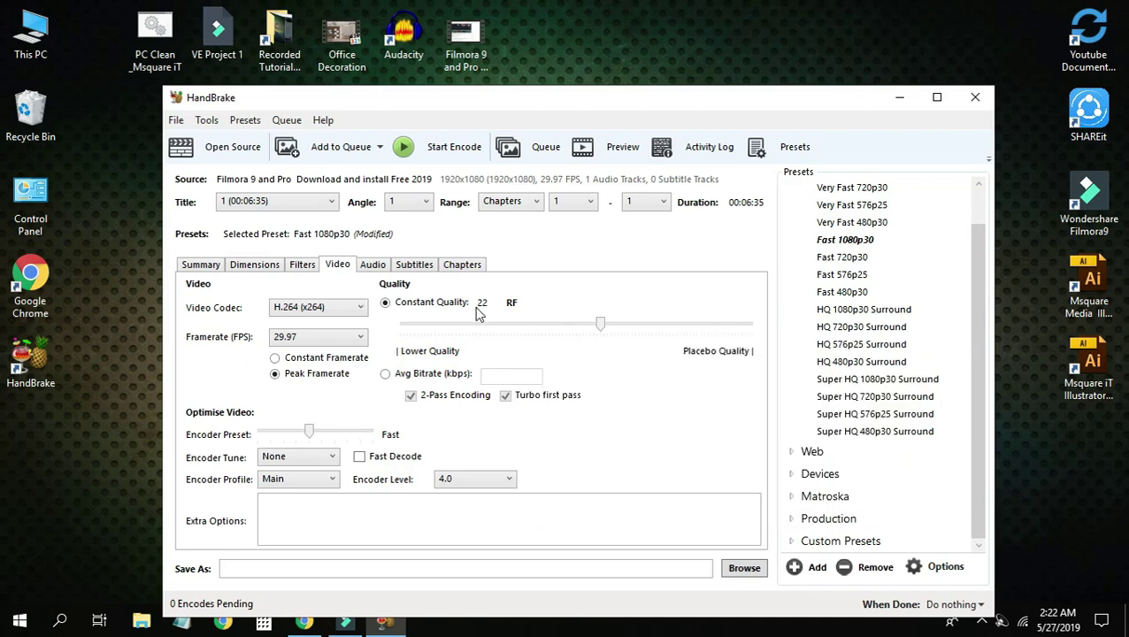
pyautogui.moveTo(601, 328)
pyautogui.mouseDown()
pyautogui.moveTo(584, 329)
pyautogui.moveTo(601, 334)
pyautogui.mouseUp()
pyautogui.moveTo(409, 98); pyautogui.dragTo(406, 73)
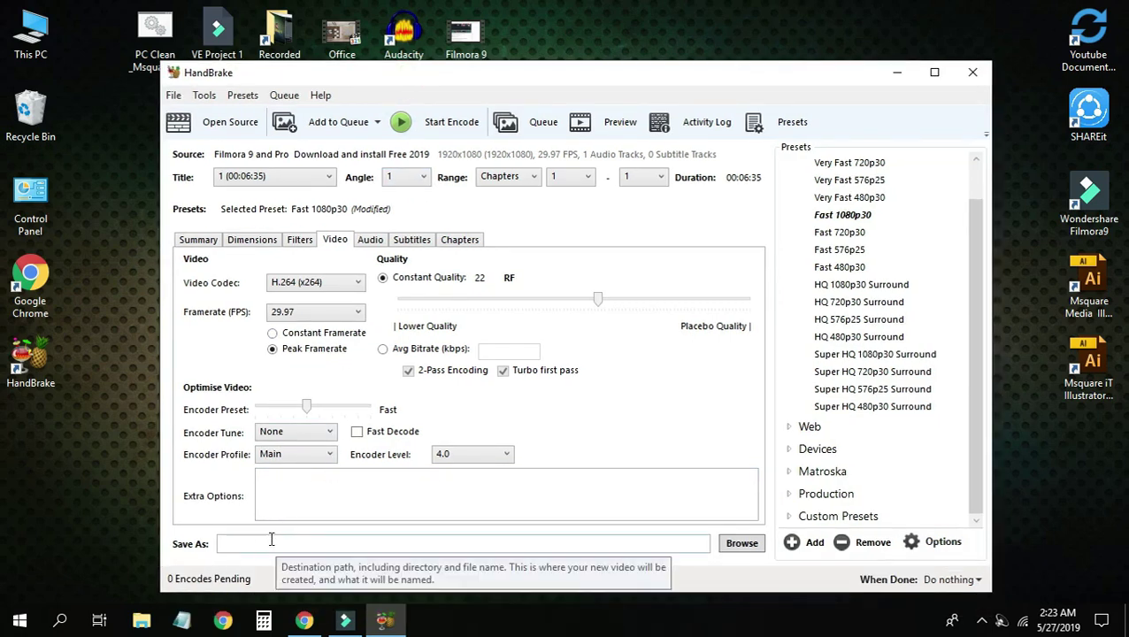
# Set the output destination to Aftercompress.mp4 on the desktop and start the encode.
pyautogui.click(234, 544)
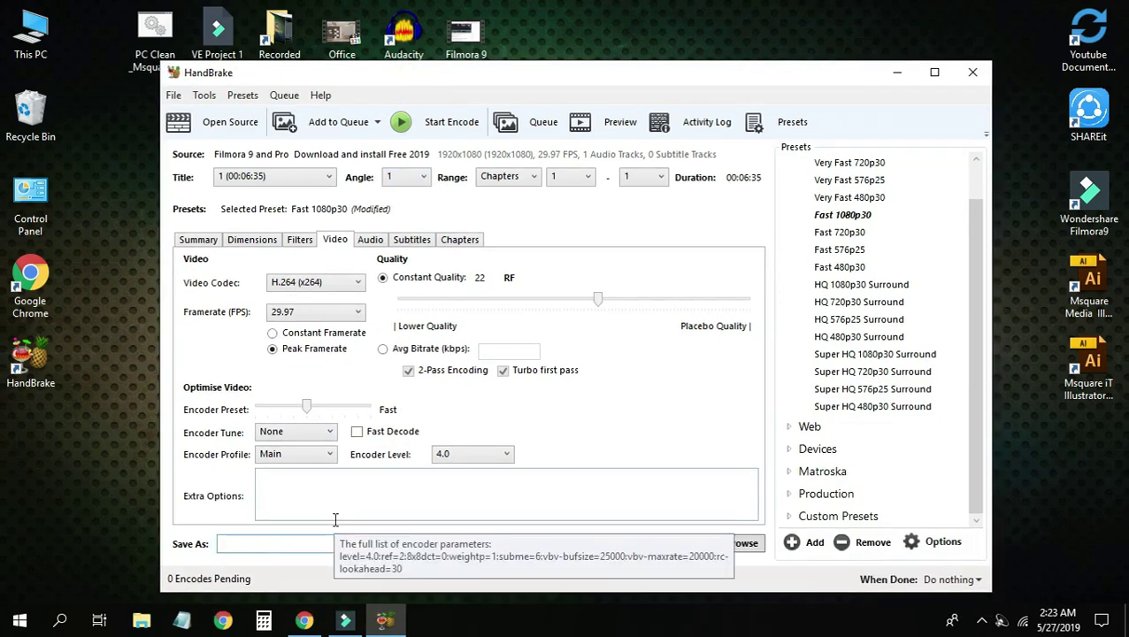
pyautogui.write('Aftercompress')
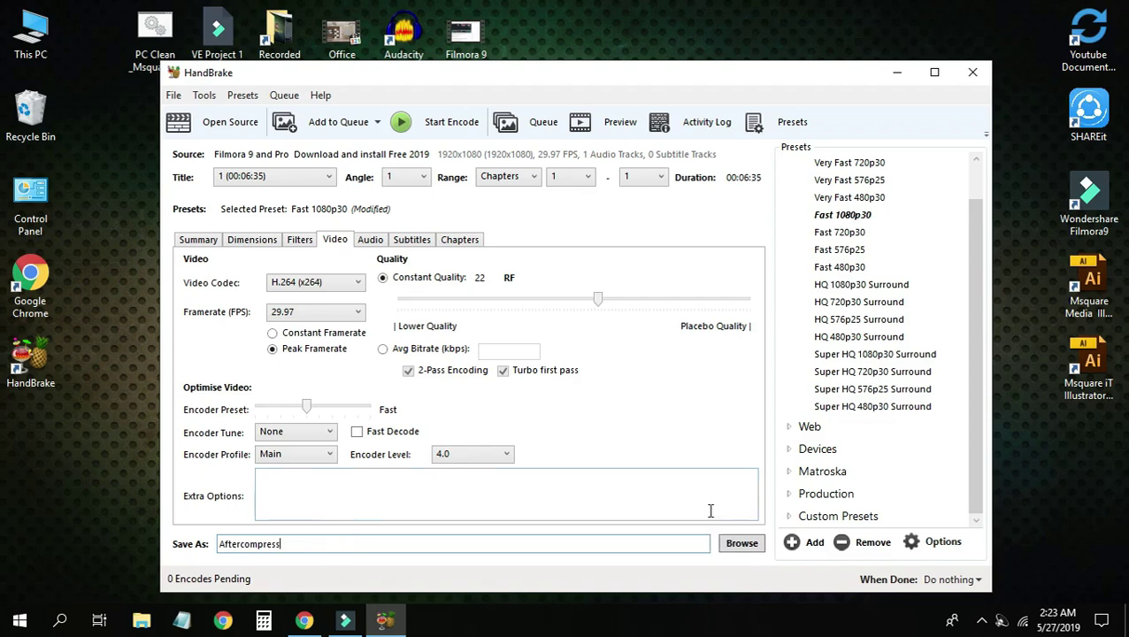
pyautogui.click(740, 544)
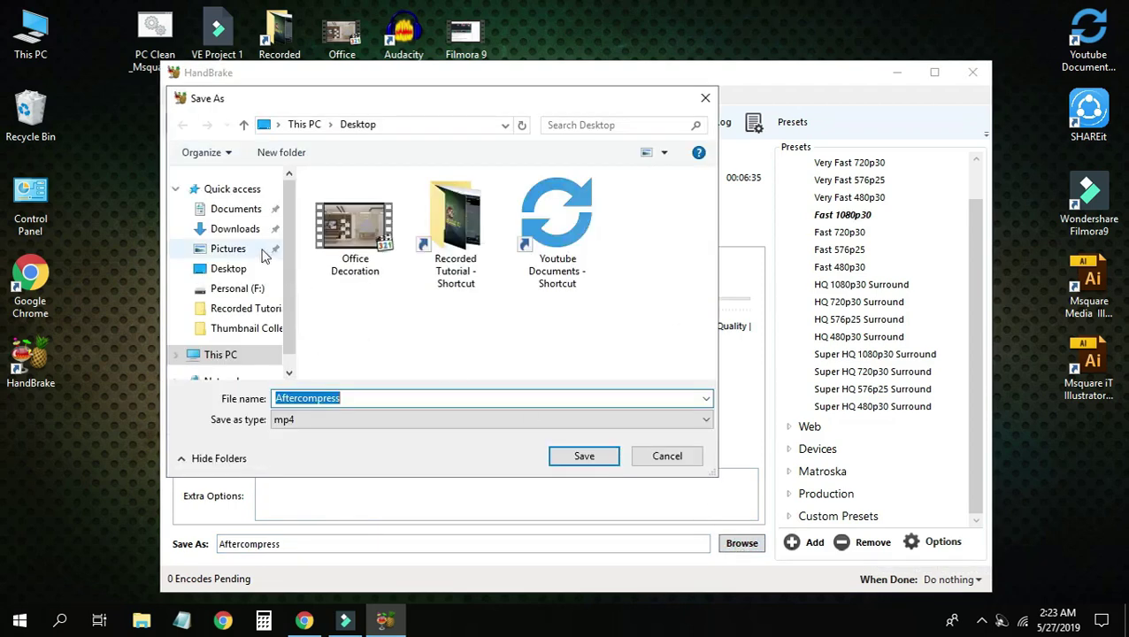
pyautogui.click(262, 268)
pyautogui.click(584, 456)
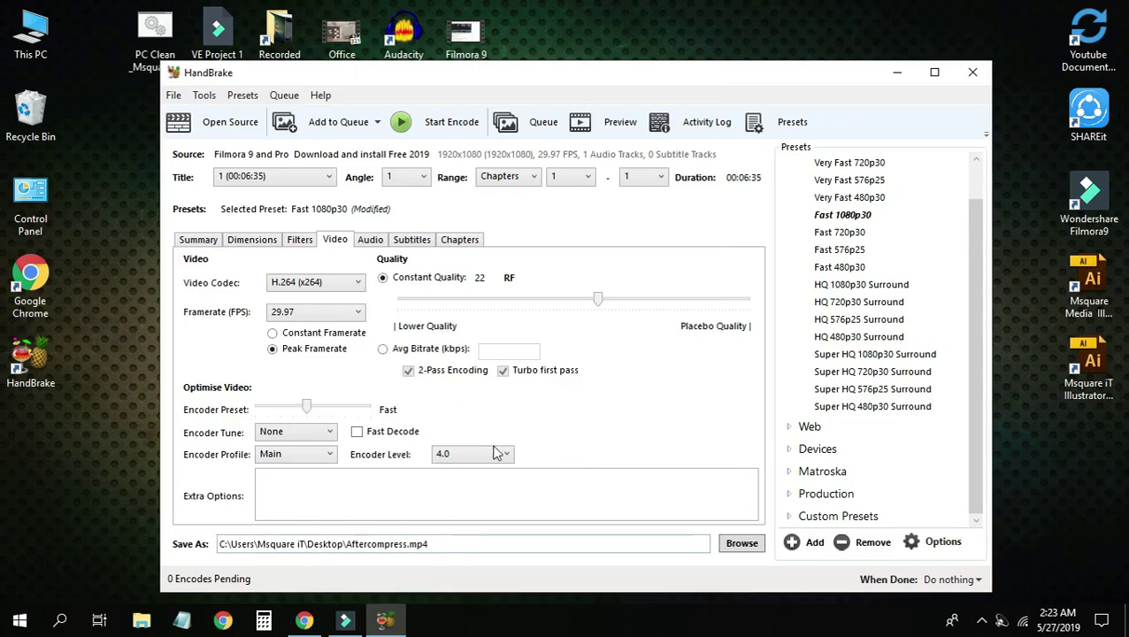
pyautogui.click(450, 126)
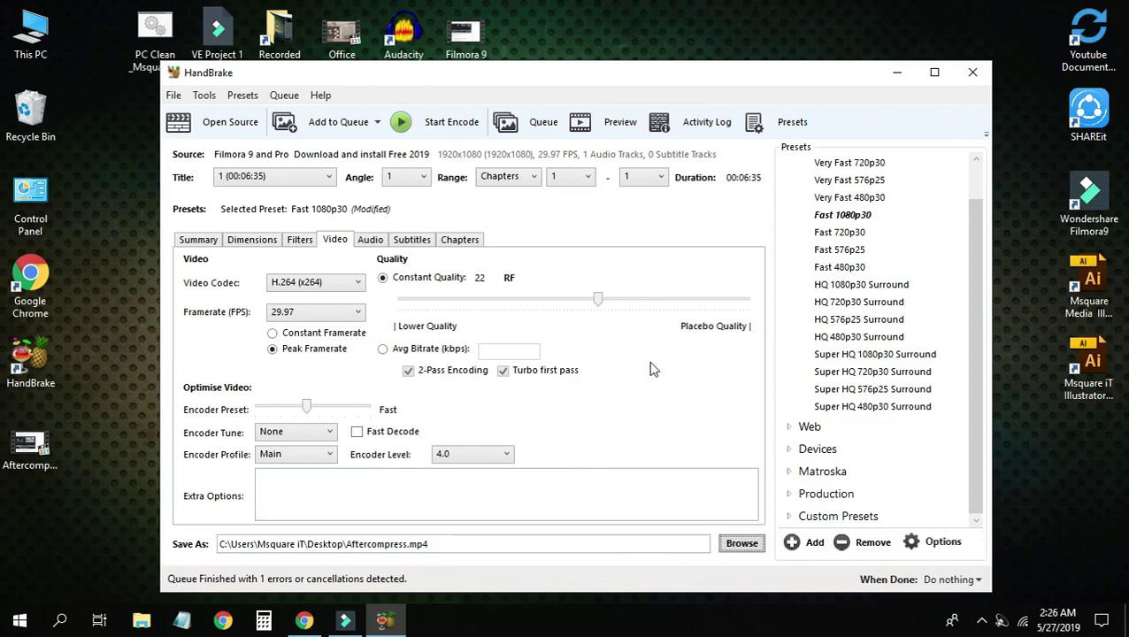
# Close HandBrake, refresh the desktop, and place the original and Aftercompress video files next to each other.
pyautogui.click(973, 77)
pyautogui.rightClick(456, 154)
pyautogui.click(493, 227)
pyautogui.moveTo(470, 40); pyautogui.dragTo(349, 203)
pyautogui.moveTo(45, 450); pyautogui.dragTo(483, 204)
pyautogui.moveTo(339, 196); pyautogui.dragTo(277, 198)
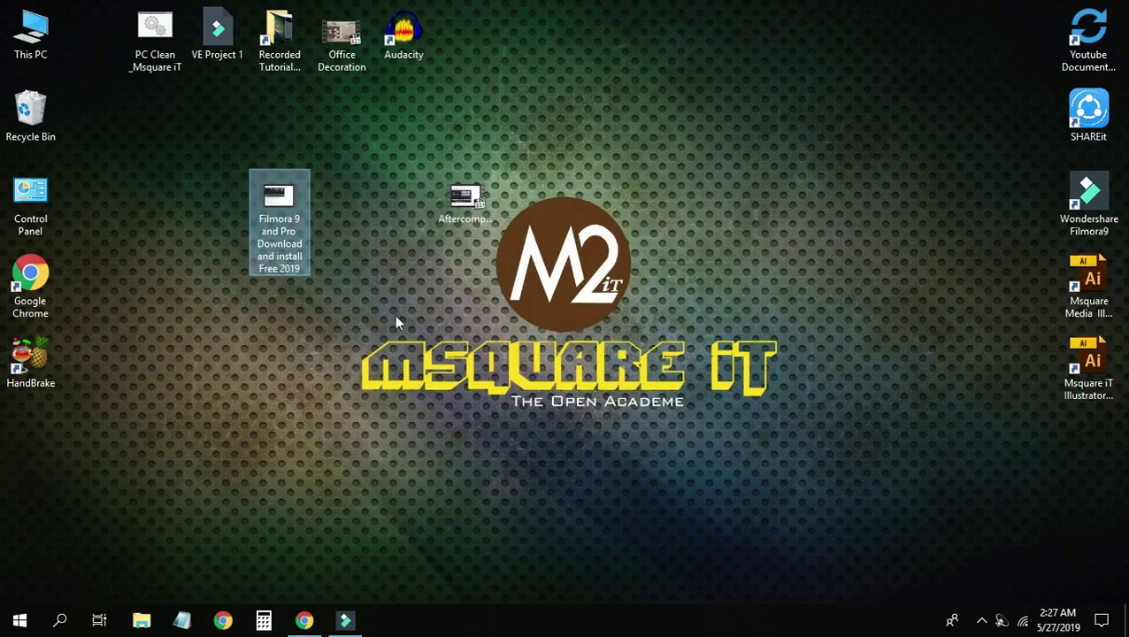
# Compare the file sizes of the original Filmora 9 video and Aftercompress in their file properties.
pyautogui.rightClick(281, 222)
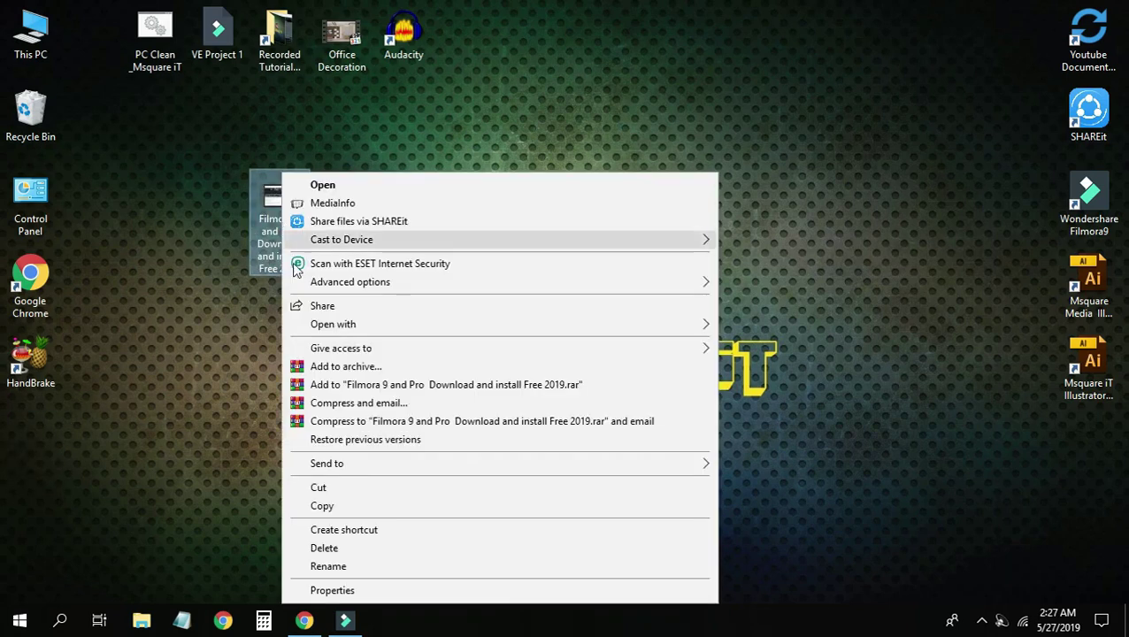
pyautogui.click(332, 588)
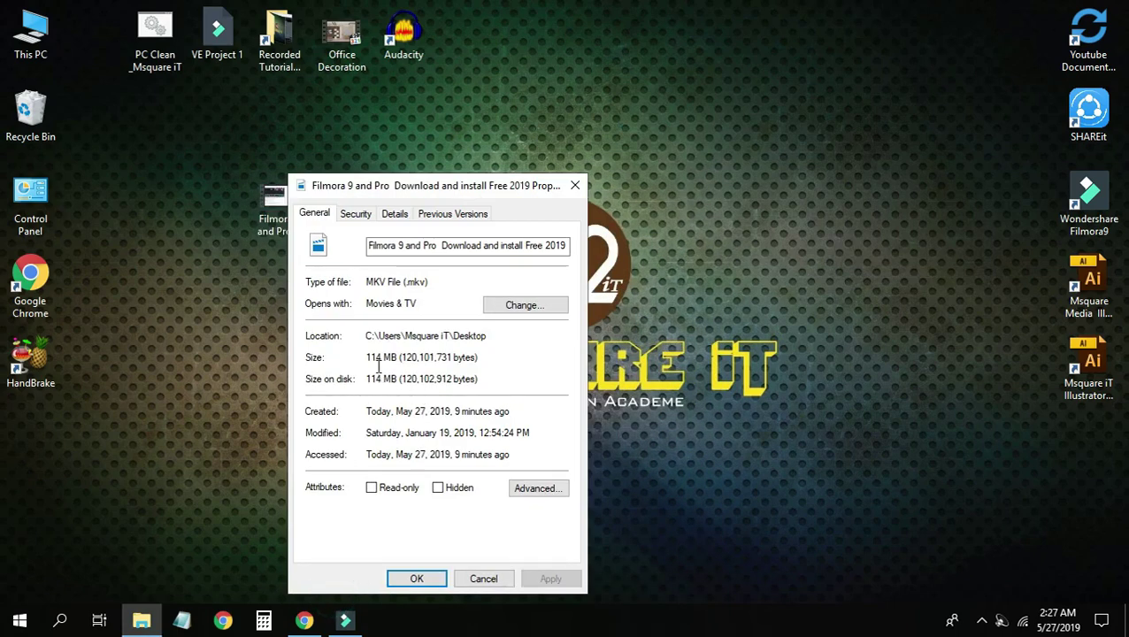
pyautogui.click(478, 578)
pyautogui.rightClick(461, 202)
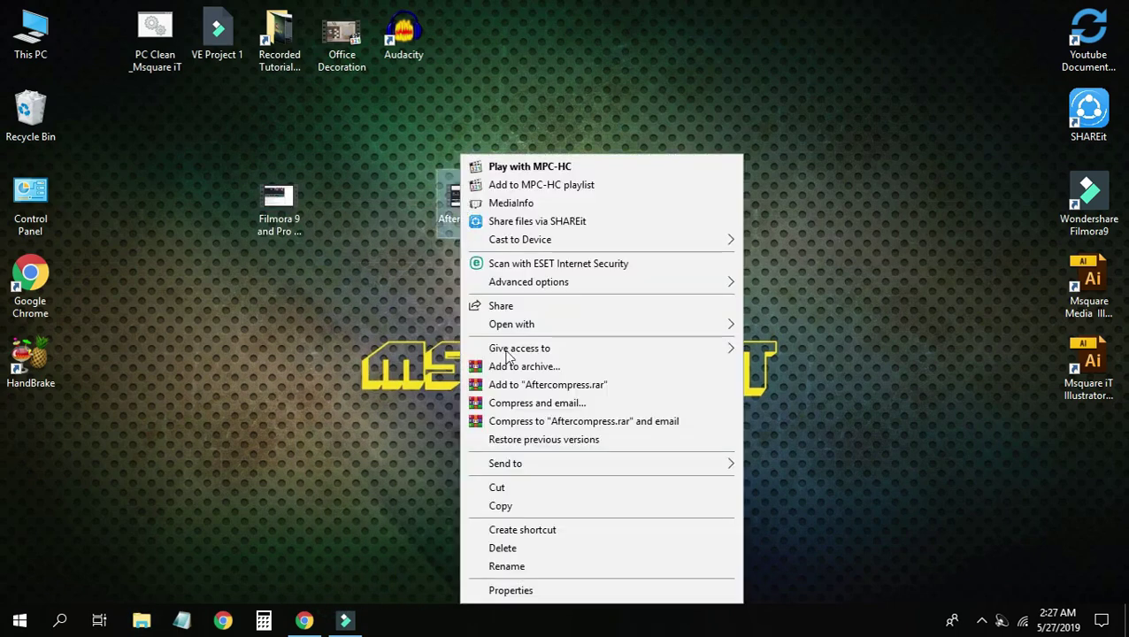
pyautogui.click(514, 590)
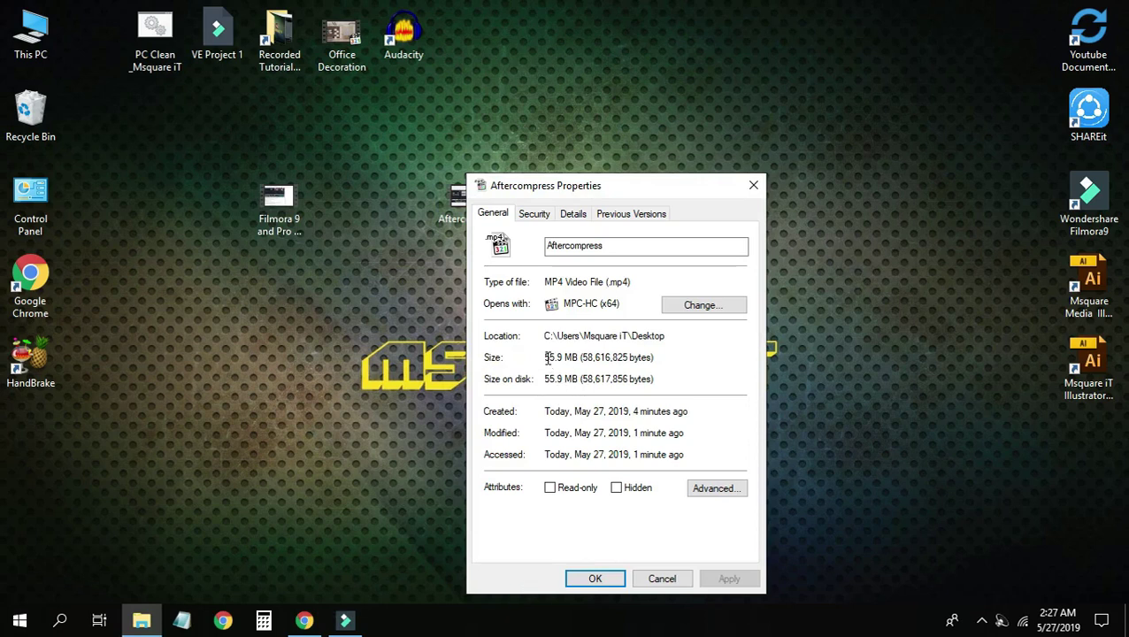
pyautogui.moveTo(546, 358); pyautogui.dragTo(580, 357)
pyautogui.click(659, 579)
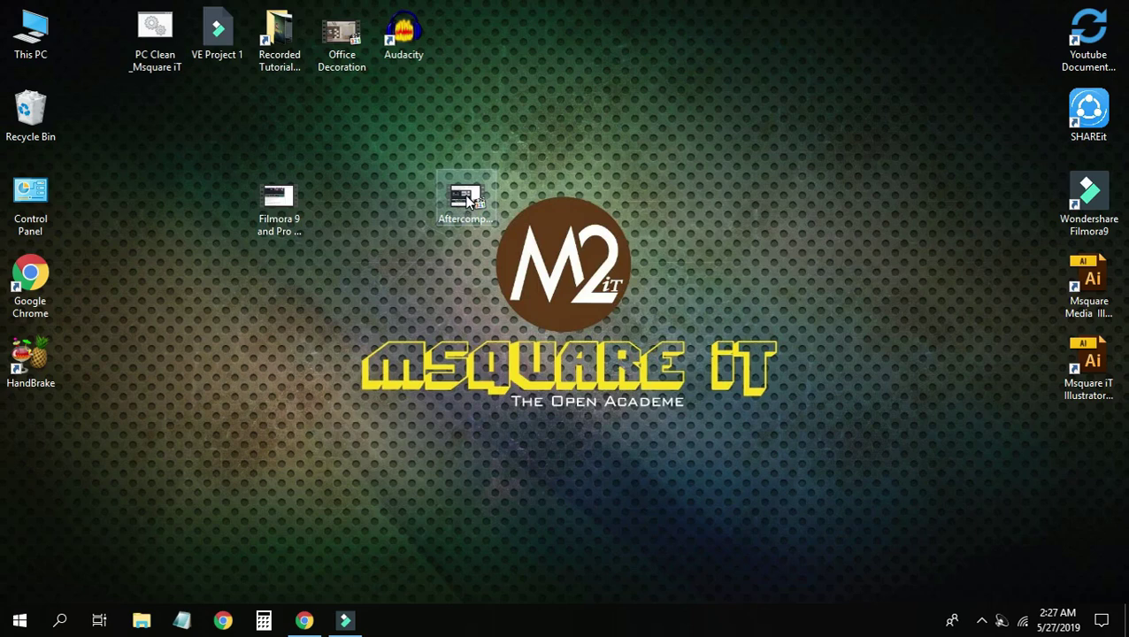
# Play the original Filmora 9 video from the desktop and mute its sound.
pyautogui.doubleClick(285, 200)
pyautogui.moveTo(474, 346)
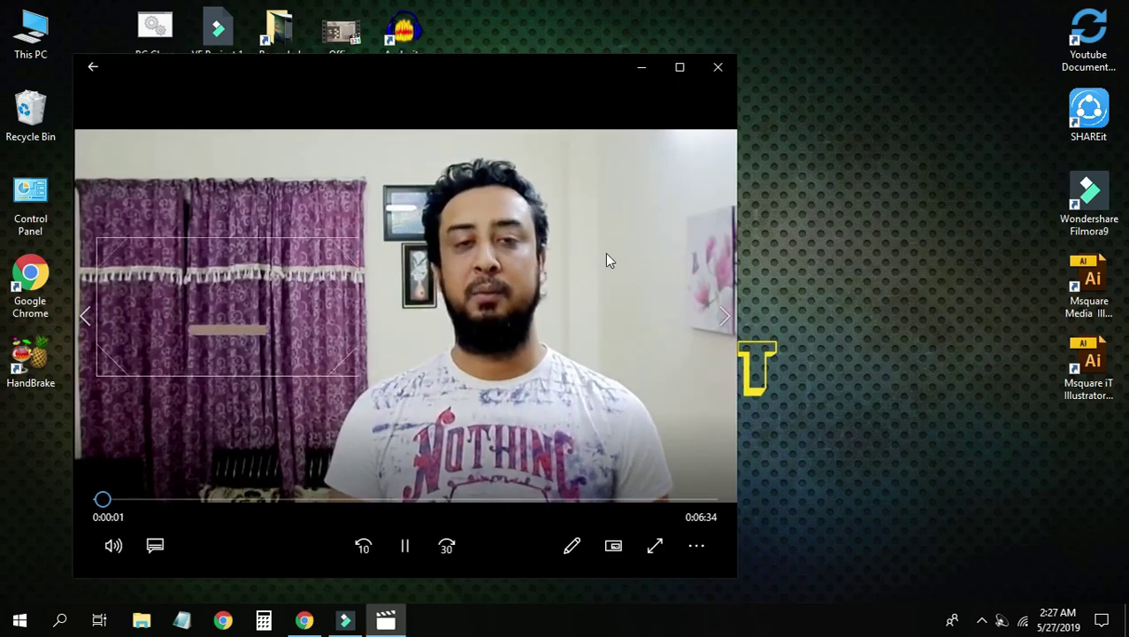
pyautogui.click(114, 545)
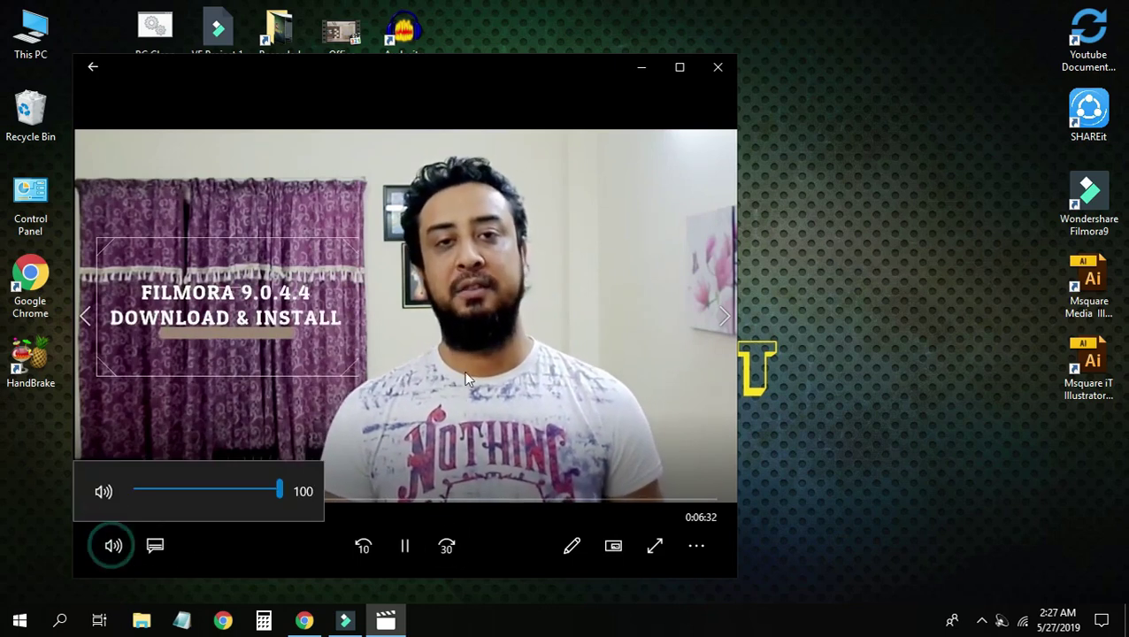
pyautogui.click(112, 498)
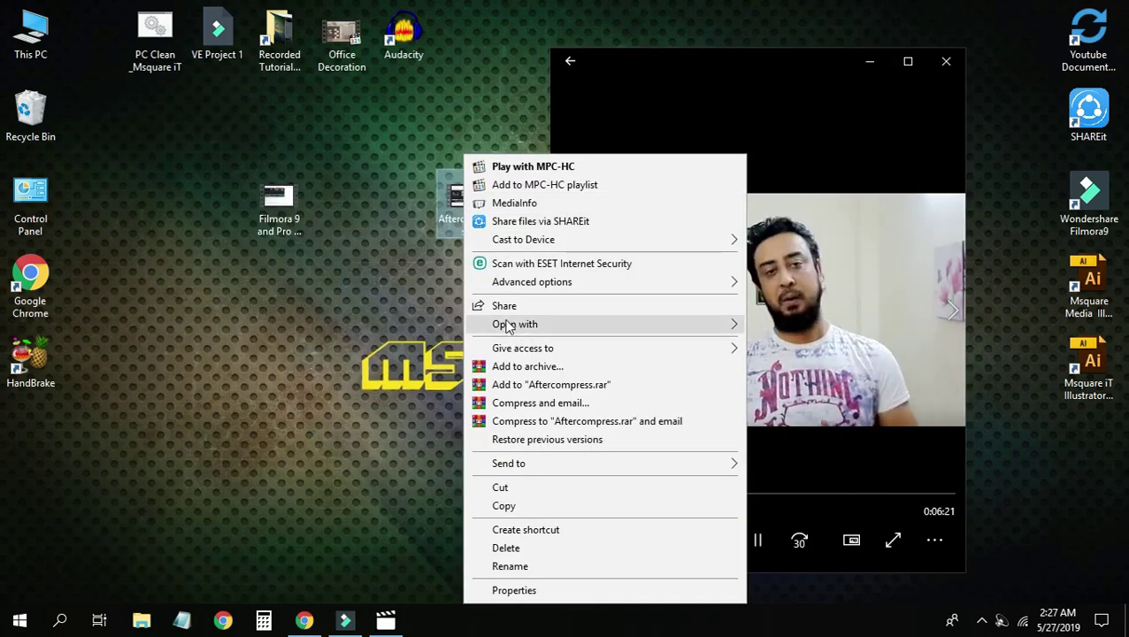
# Play Aftercompress.mp4 in MPC-HC and resize its window to sit beside the original video's player.
pyautogui.click(504, 184)
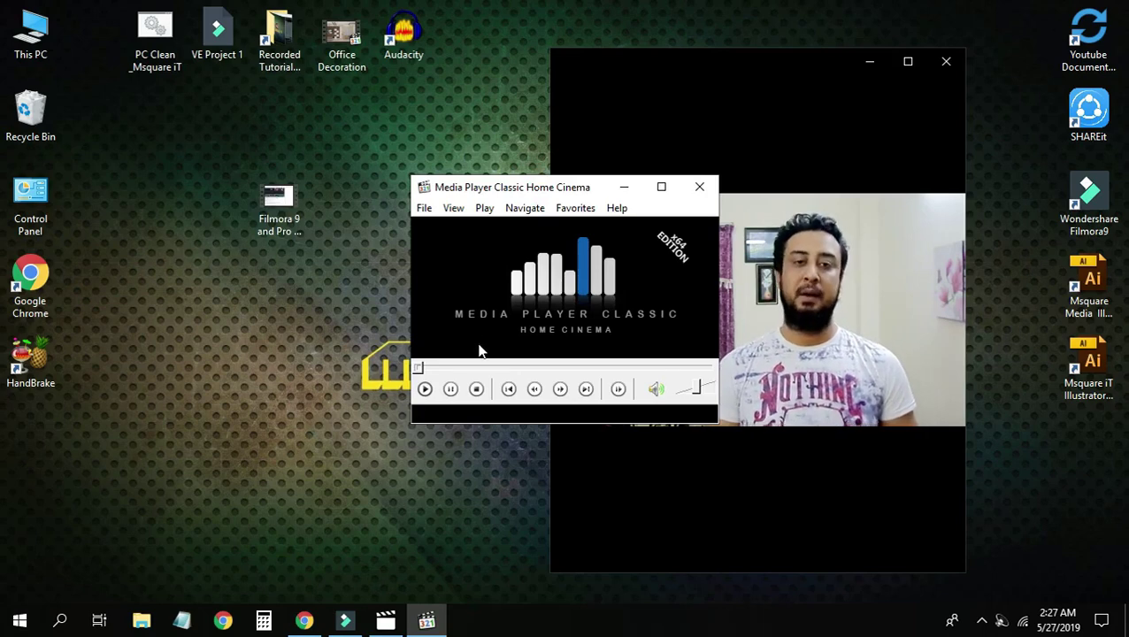
pyautogui.click(425, 391)
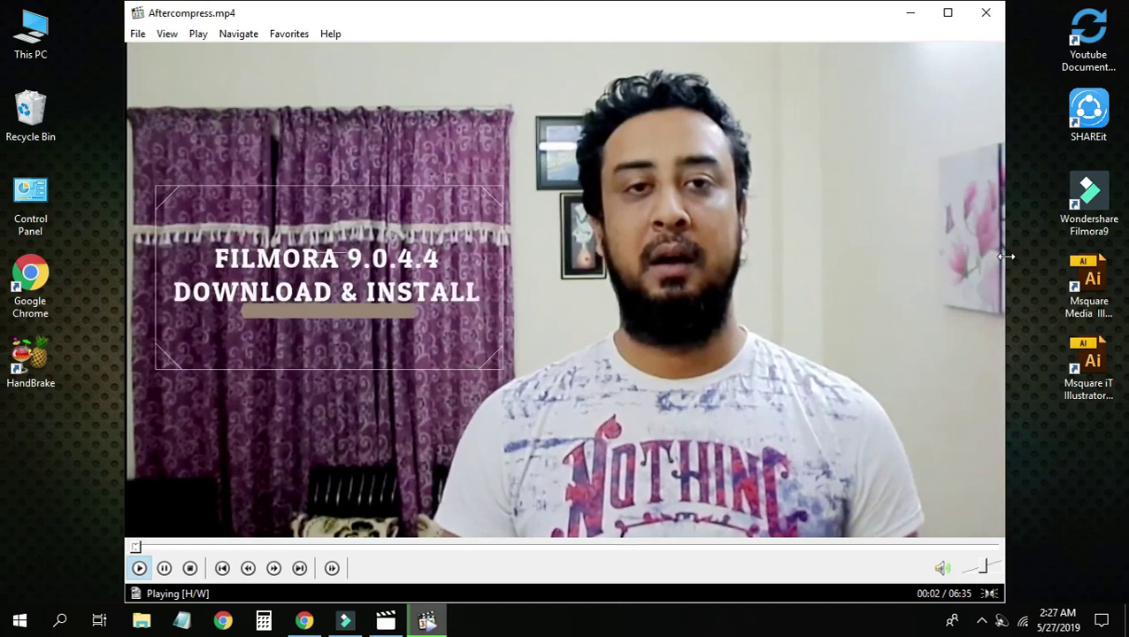
pyautogui.moveTo(1006, 259); pyautogui.dragTo(434, 301)
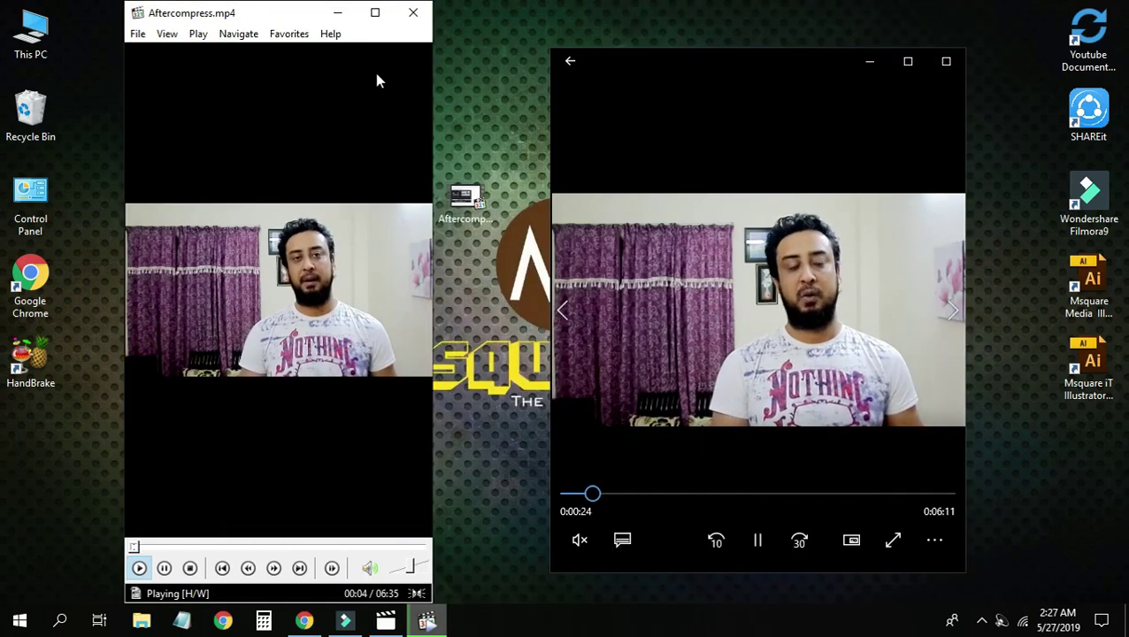
pyautogui.moveTo(295, 3); pyautogui.dragTo(395, 55)
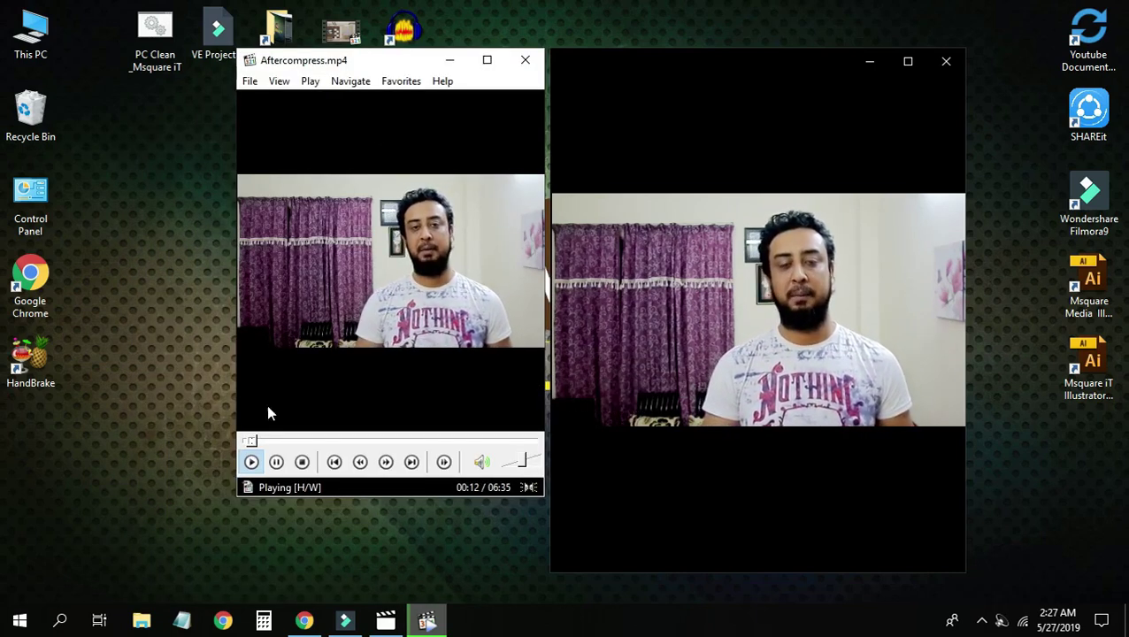
pyautogui.moveTo(415, 502); pyautogui.dragTo(429, 571)
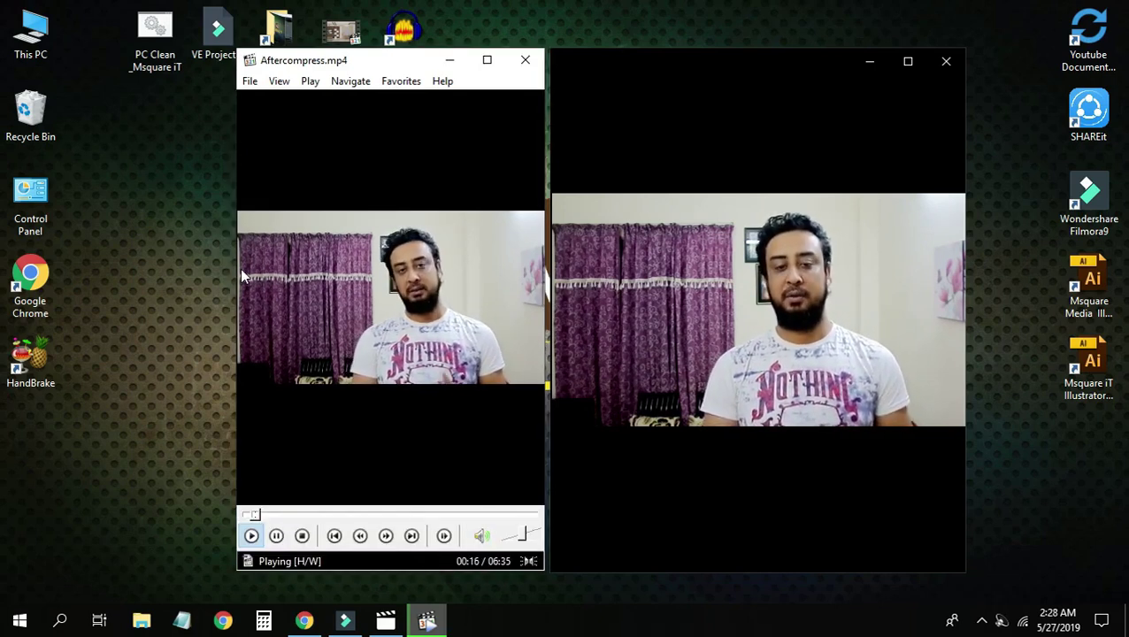
pyautogui.moveTo(235, 268); pyautogui.dragTo(145, 267)
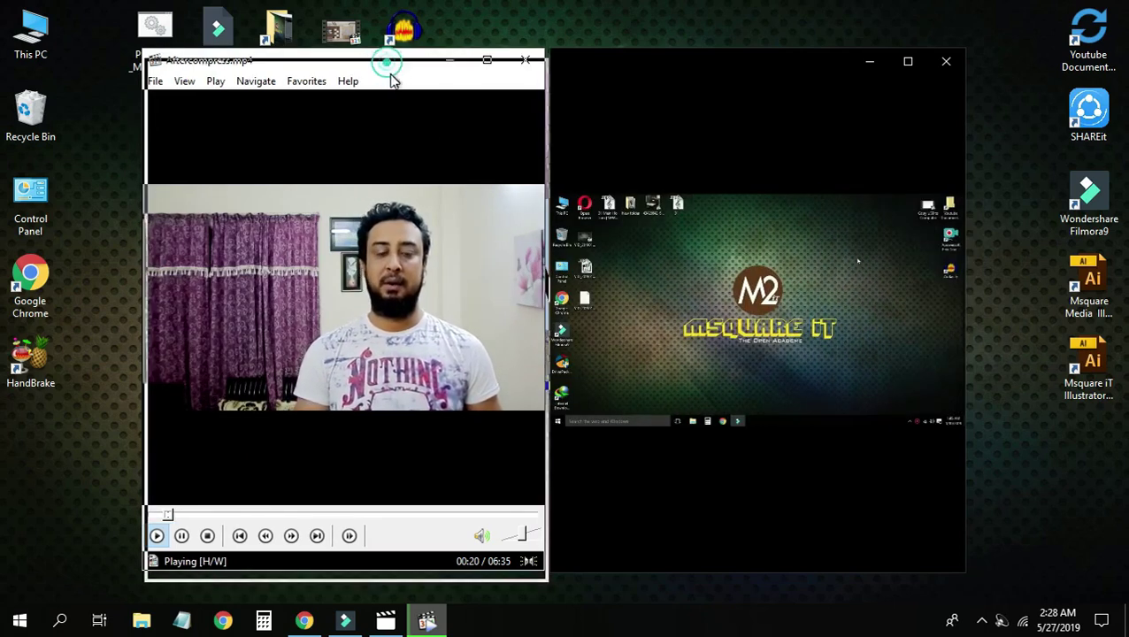
pyautogui.moveTo(377, 66); pyautogui.dragTo(381, 85)
# Skip Aftercompress.mp4 ahead to about 1:01 to compare picture quality with the original, and mute it.
pyautogui.moveTo(571, 354)
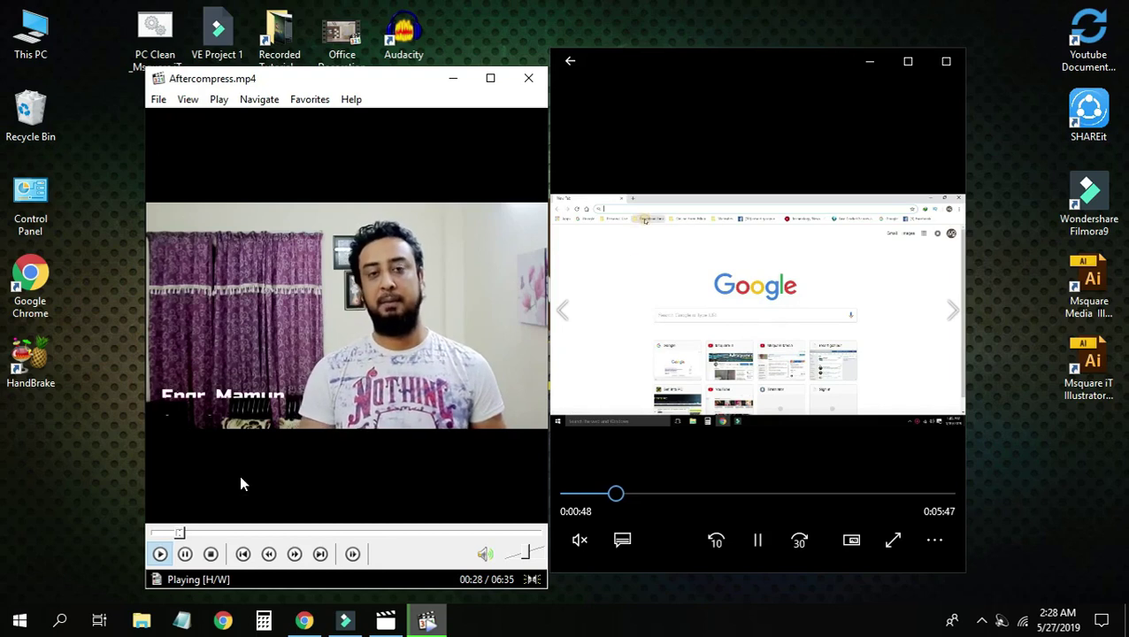
pyautogui.click(214, 535)
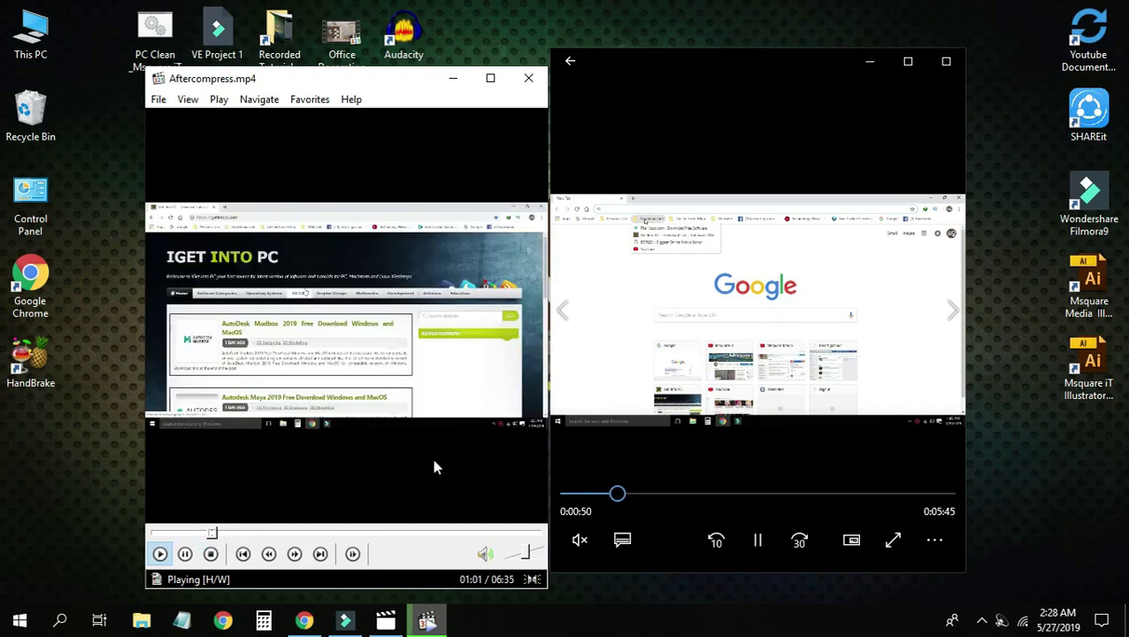
pyautogui.moveTo(605, 285)
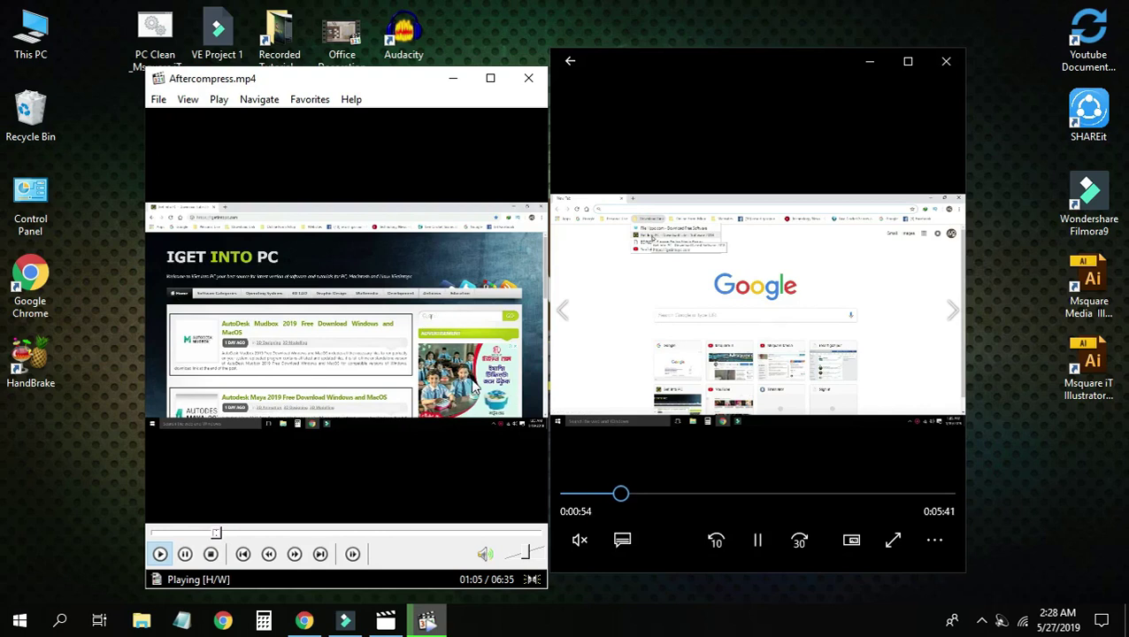
pyautogui.click(485, 554)
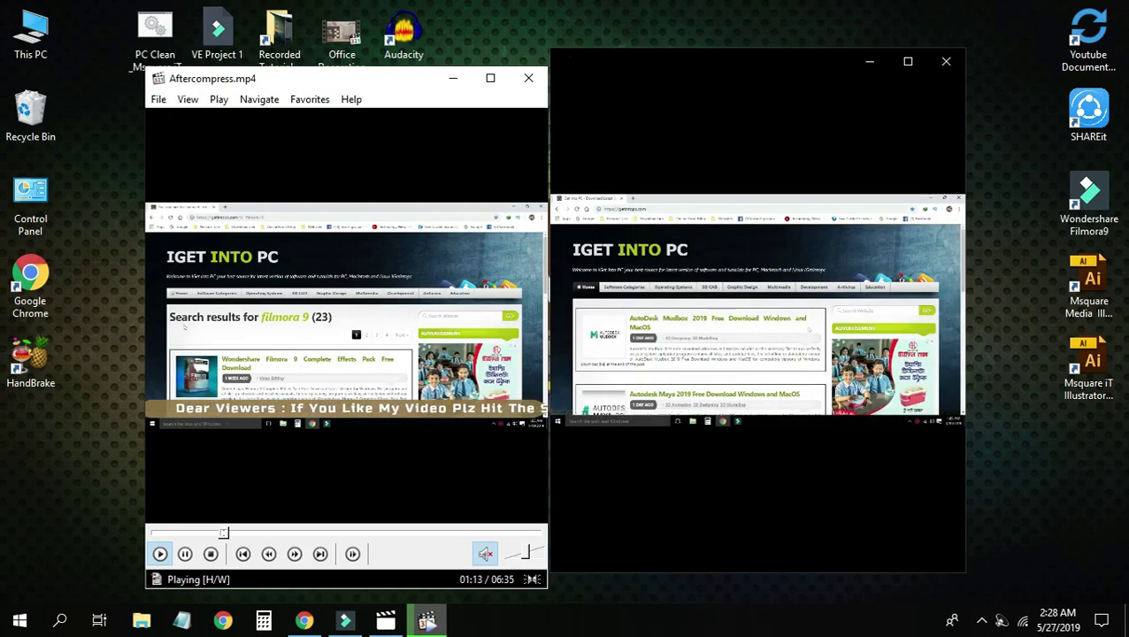
# Close both video players and refresh the desktop.
pyautogui.click(529, 78)
pyautogui.click(945, 64)
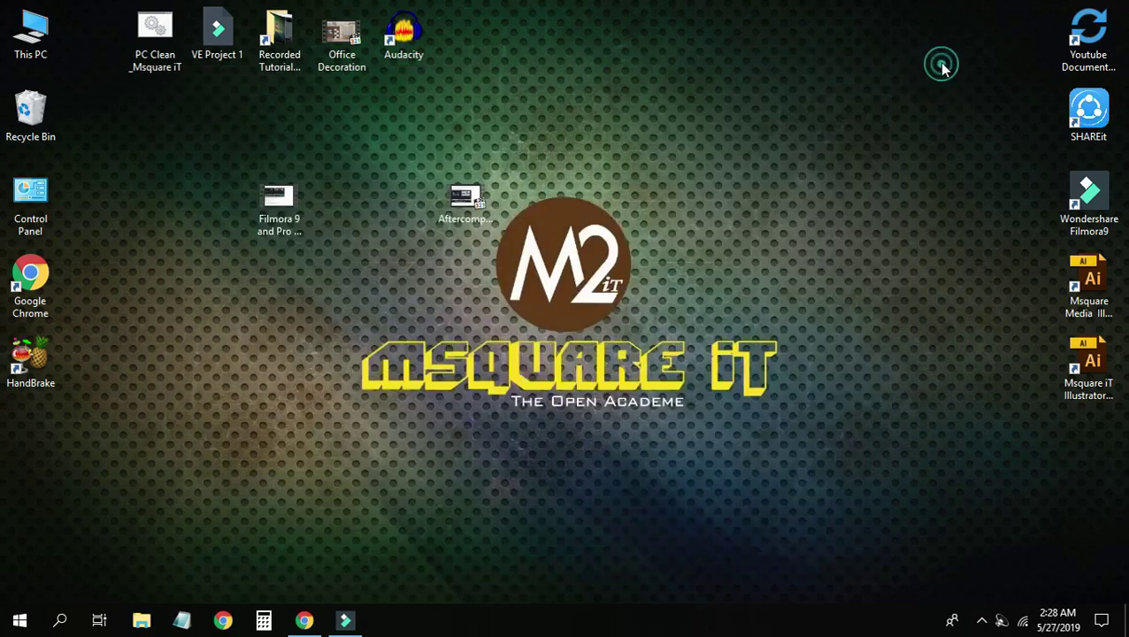
pyautogui.rightClick(677, 130)
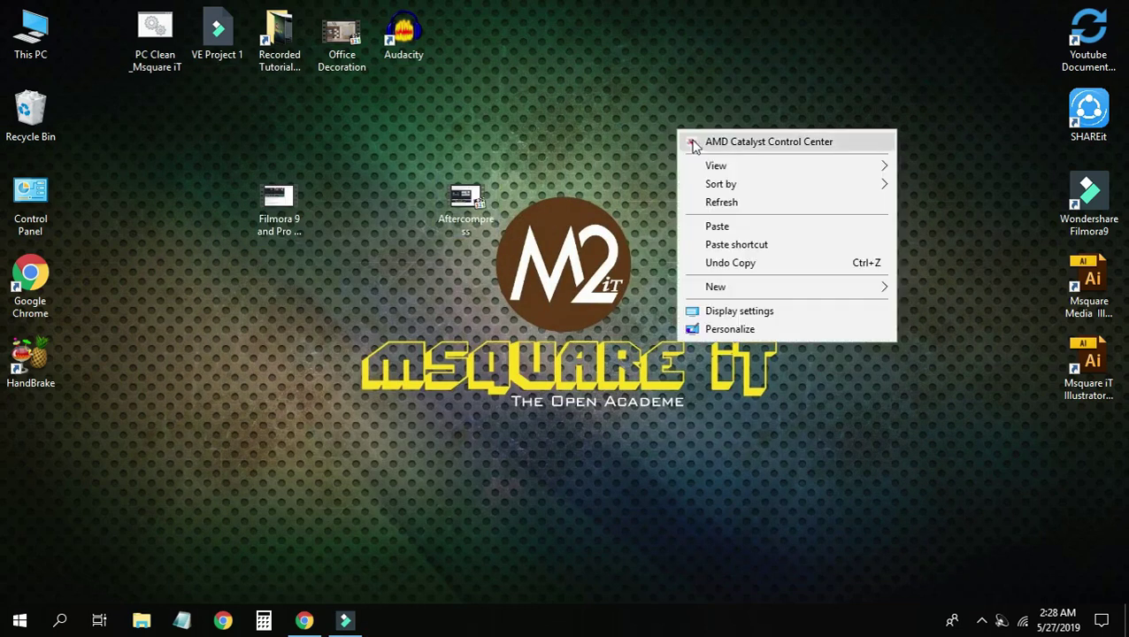
pyautogui.click(719, 202)
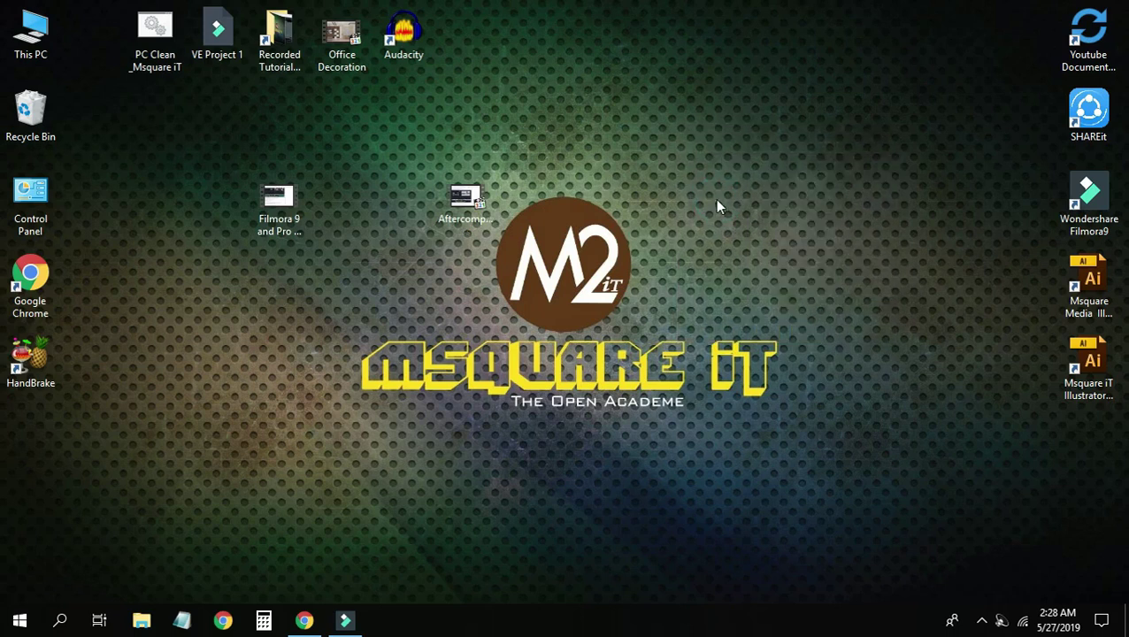